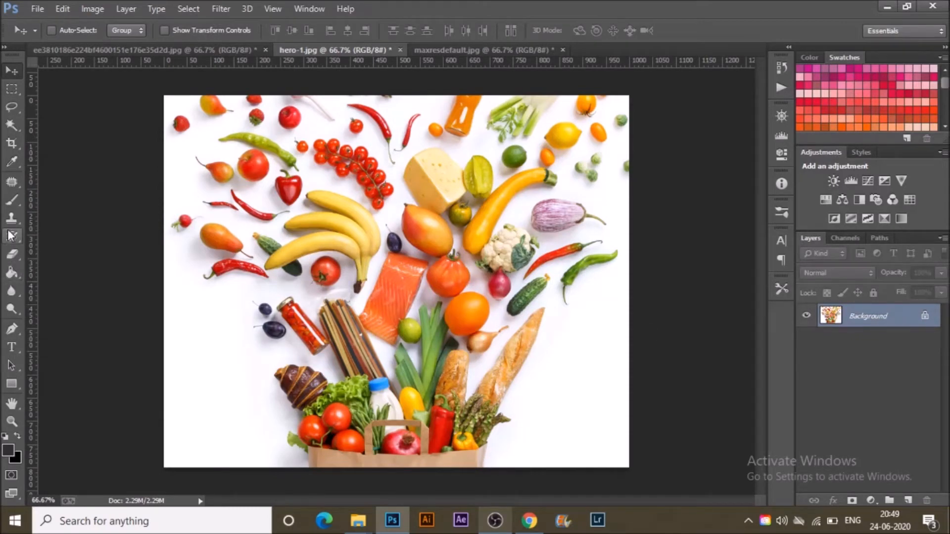
Choose the Spot Healing Brush in Content-Aware mode and duplicate the Background layer to work on the copy.
click(12, 183)
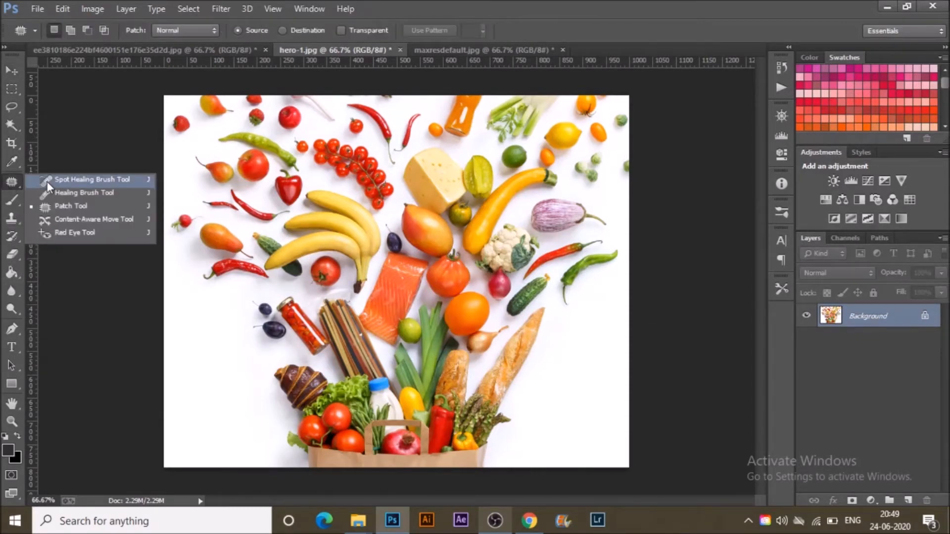
click(47, 181)
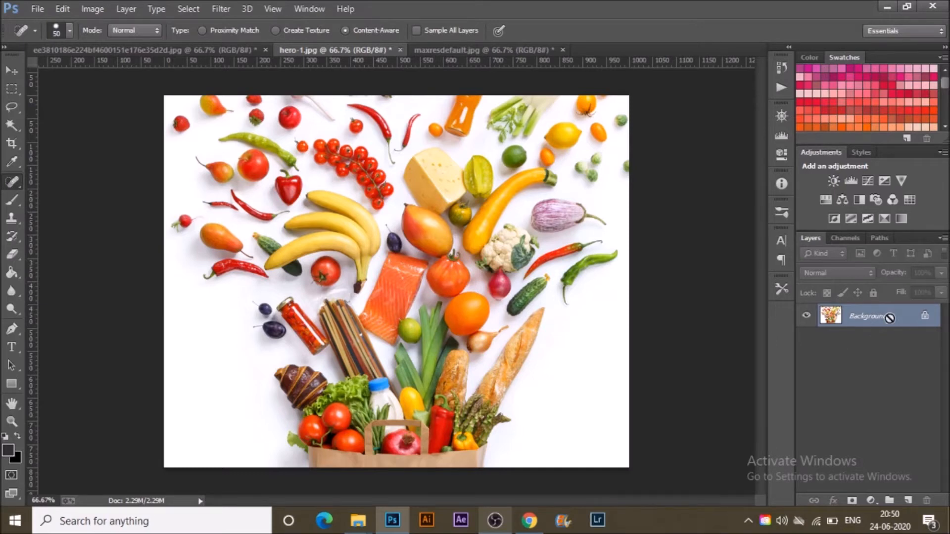
key(ctrl+j)
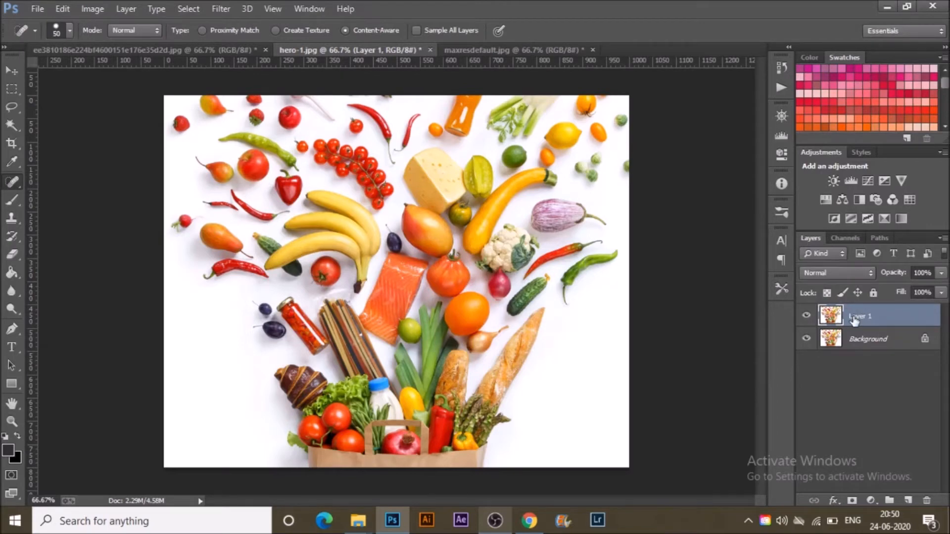
click(808, 316)
click(807, 316)
Heal away the small red fruit above the orange pear at the photo's left edge and the one near the upper-left corner.
click(182, 224)
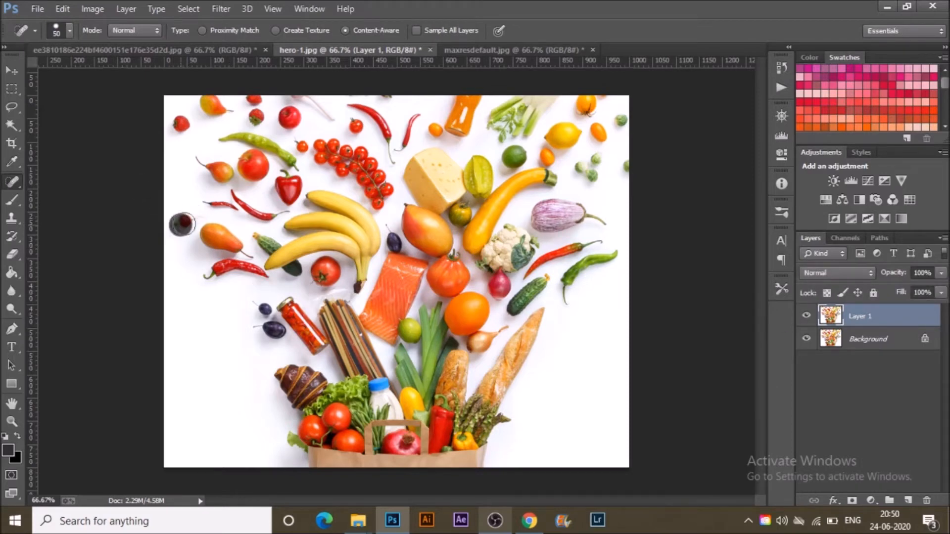
click(188, 221)
click(199, 216)
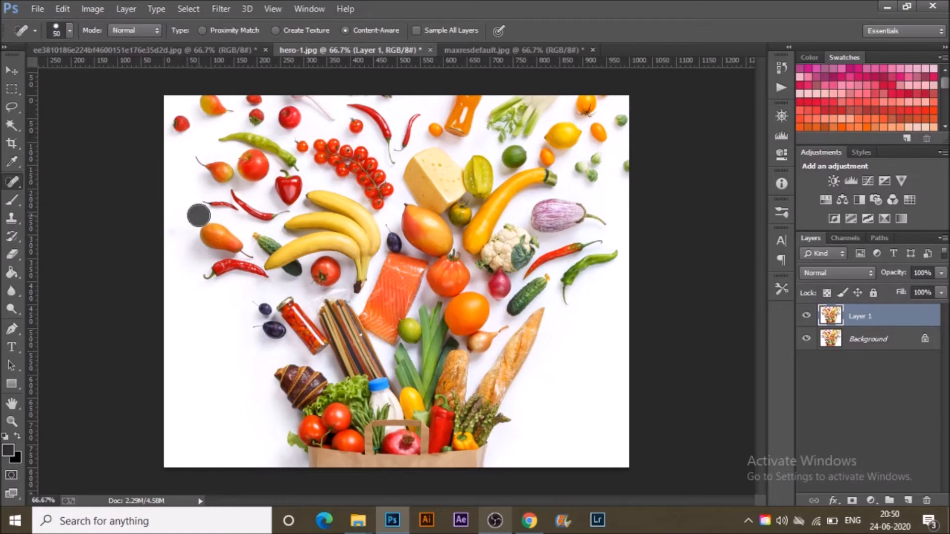
click(199, 219)
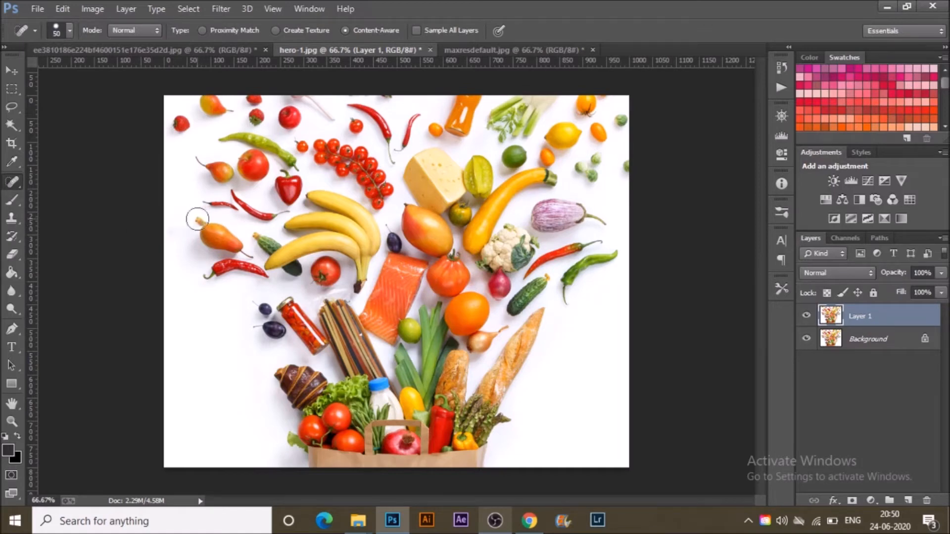
click(197, 218)
click(179, 127)
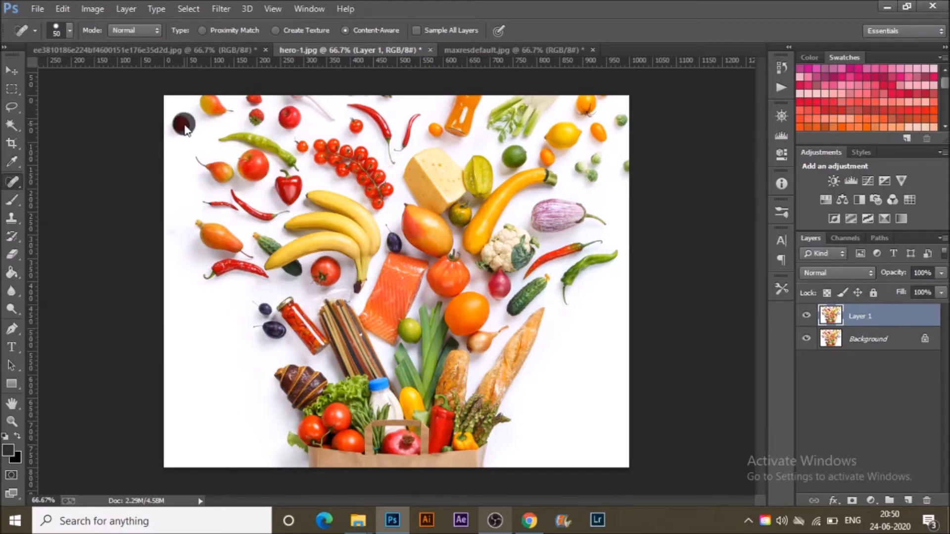
click(174, 130)
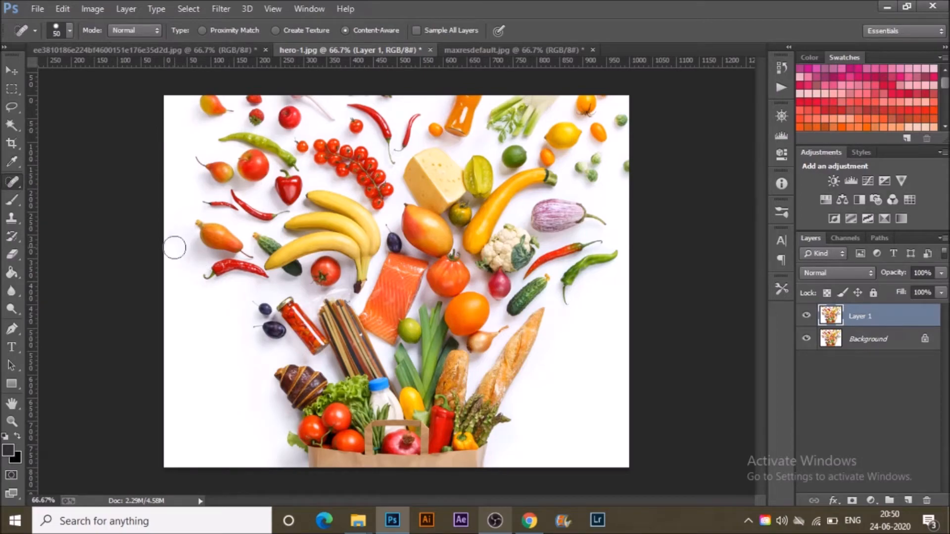
Remove the whole strawberry above the long green pepper with the Spot Healing Brush, working at 200% zoom.
key(ctrl+plus)
key(ctrl+plus)
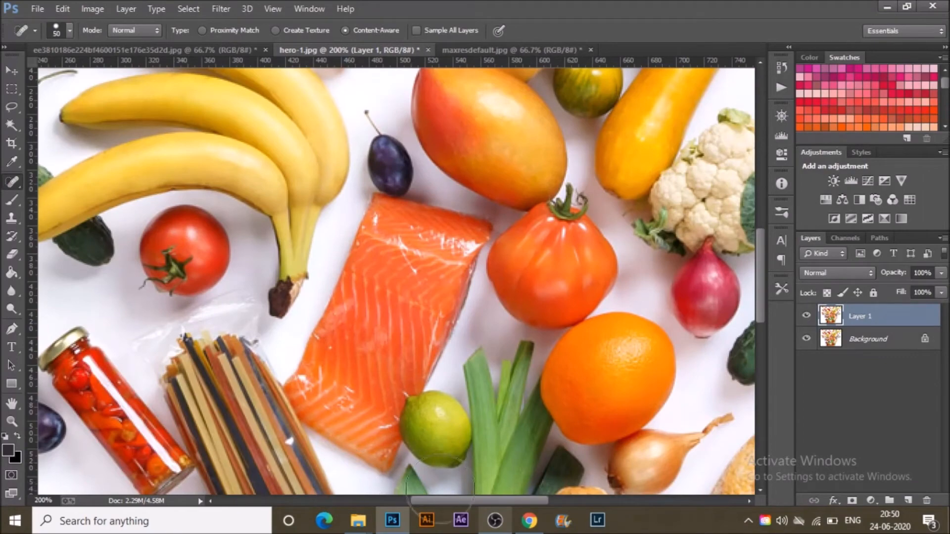
drag(426, 500, 230, 501)
scroll(317, 392, up, 4)
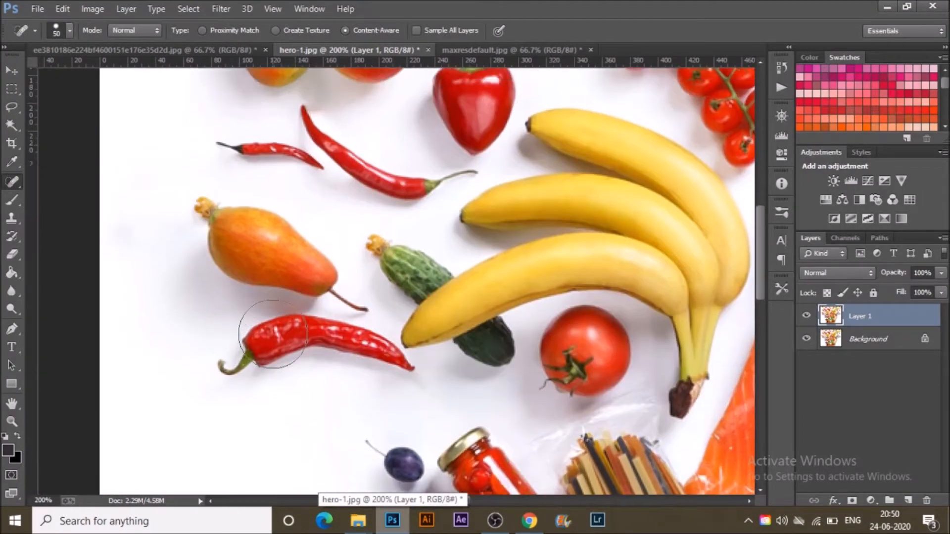
scroll(272, 334, up, 2)
scroll(203, 440, up, 1)
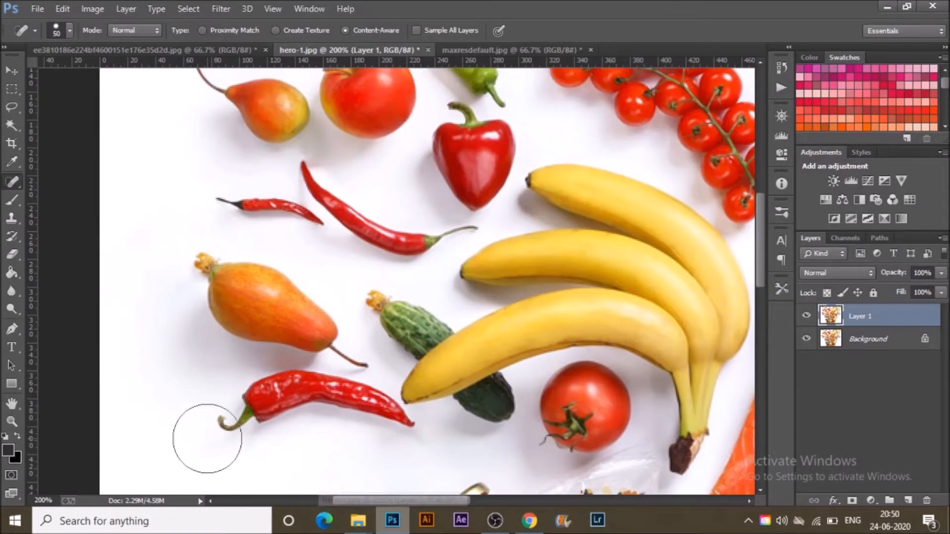
scroll(223, 405, up, 6)
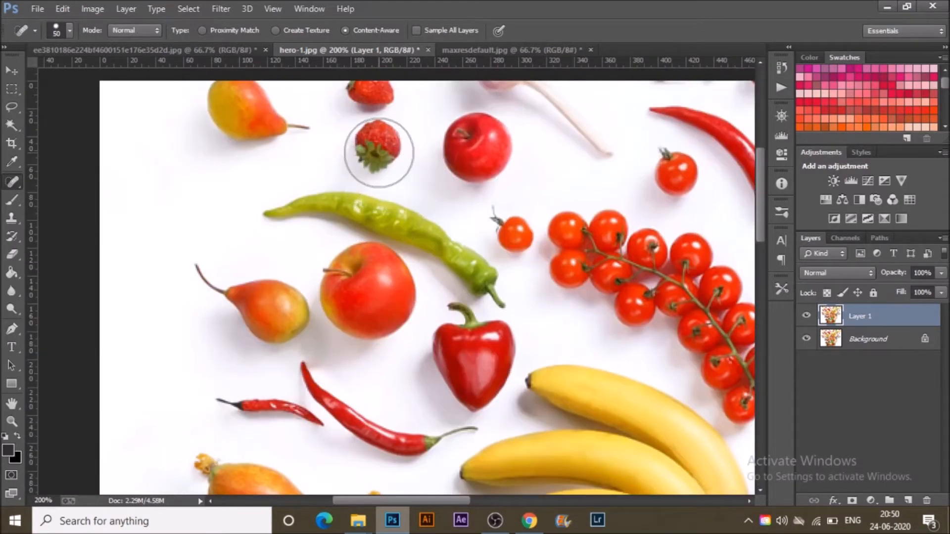
click(379, 153)
click(356, 155)
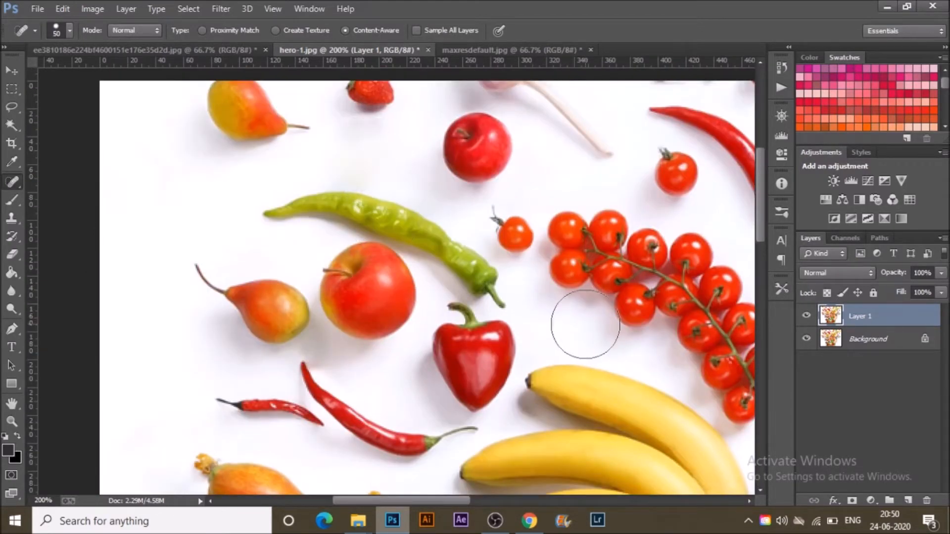
Remove the cut-off strawberry at the photo's upper edge, including the green remnants left by the healing.
click(370, 98)
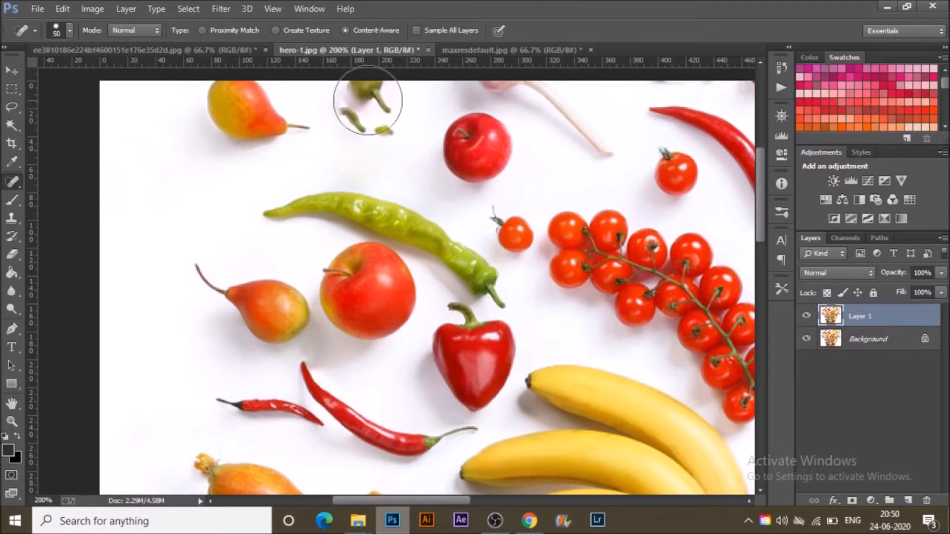
click(370, 130)
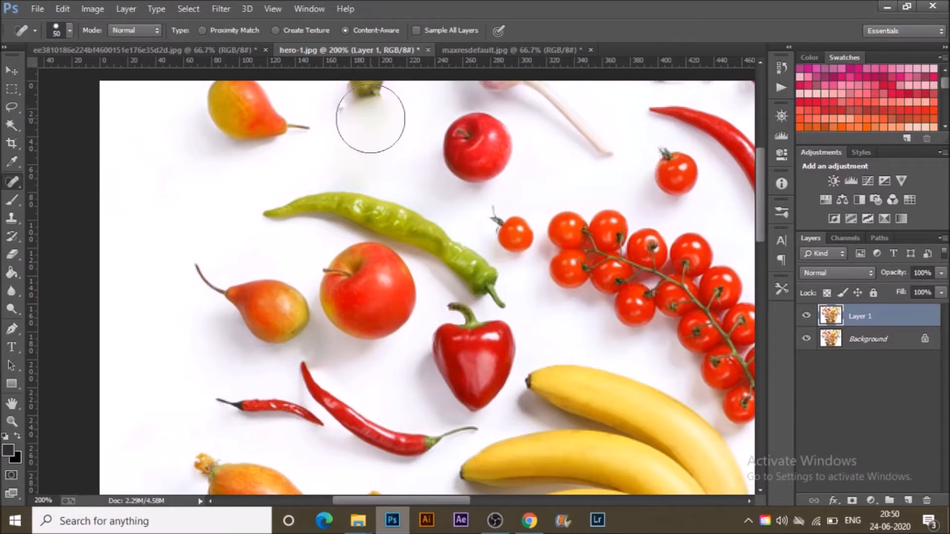
drag(361, 101, 369, 94)
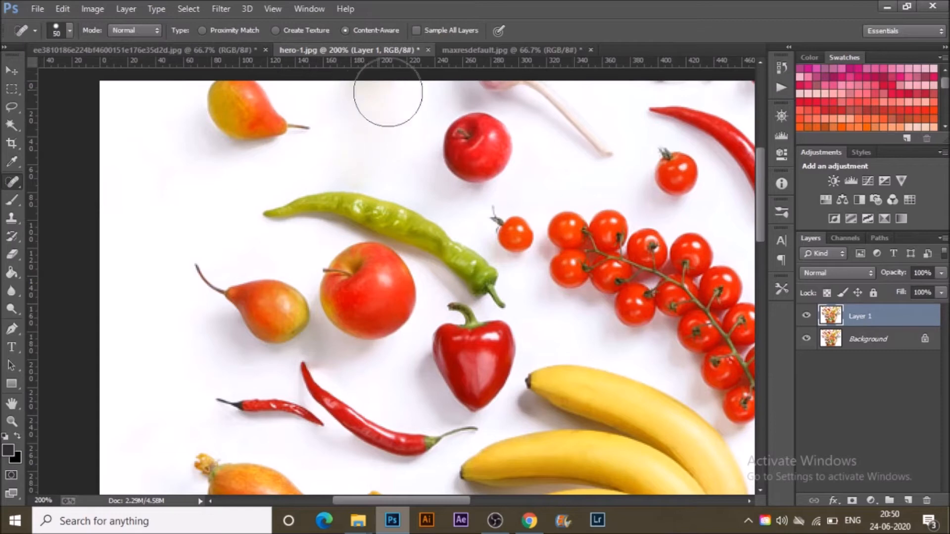
click(344, 94)
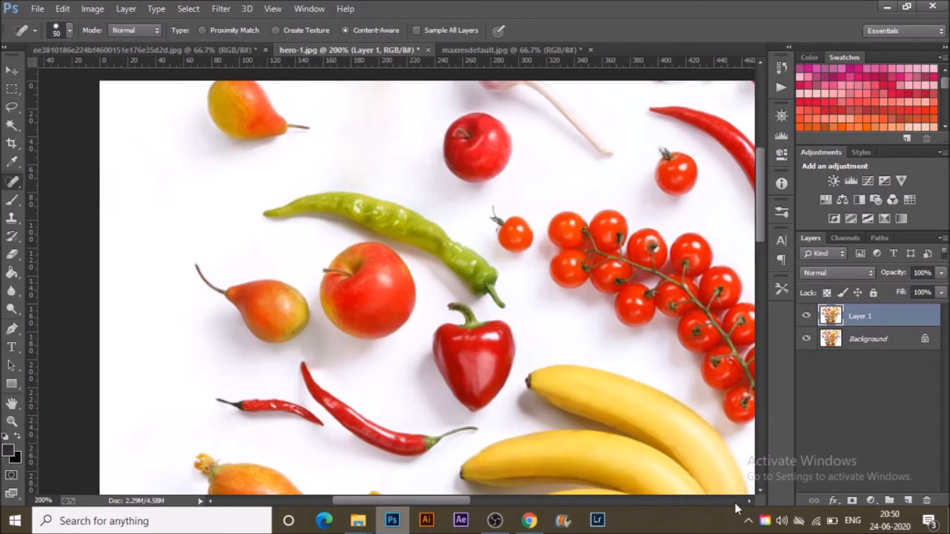
Paint out all the Brussels sprouts along the photo's right side with the Spot Healing Brush.
click(738, 503)
click(737, 502)
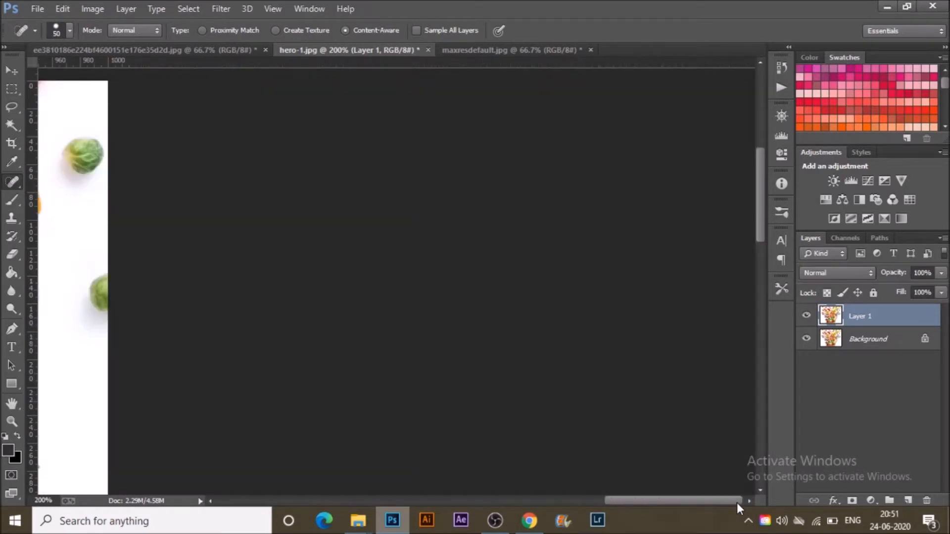
drag(694, 502, 632, 503)
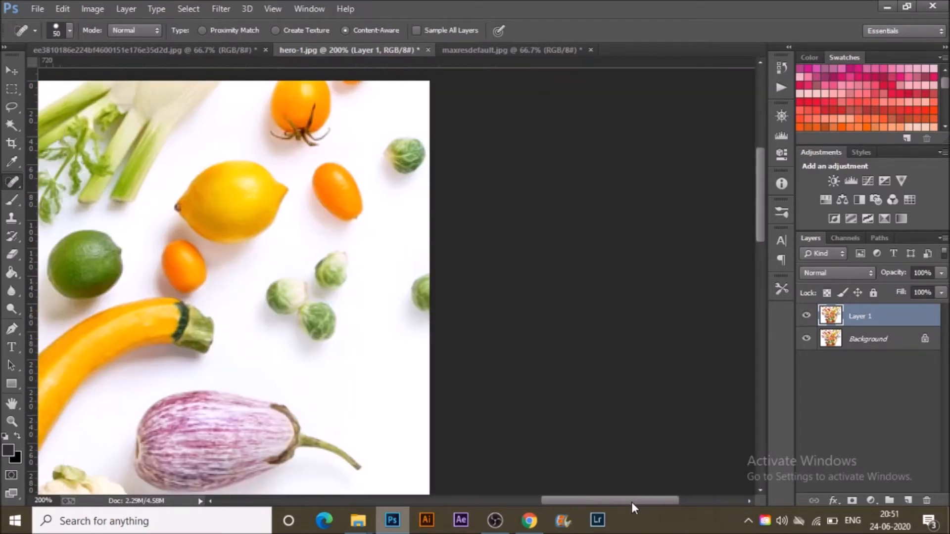
mouse_move(287, 290)
mouse_down()
mouse_move(310, 339)
mouse_move(361, 308)
mouse_move(429, 292)
mouse_up()
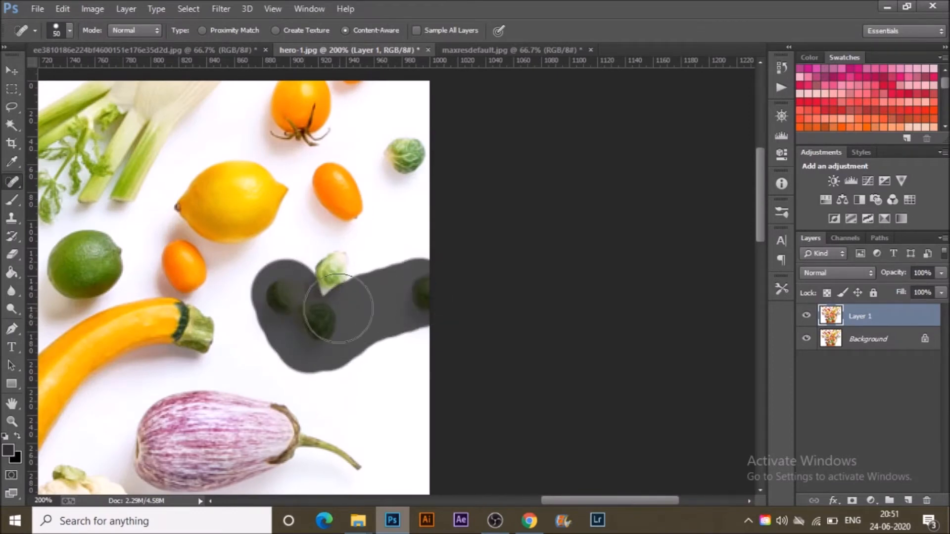
mouse_move(307, 292)
mouse_down()
mouse_move(371, 272)
mouse_move(418, 277)
mouse_up()
mouse_move(427, 319)
mouse_down()
mouse_move(418, 165)
mouse_move(409, 153)
mouse_up()
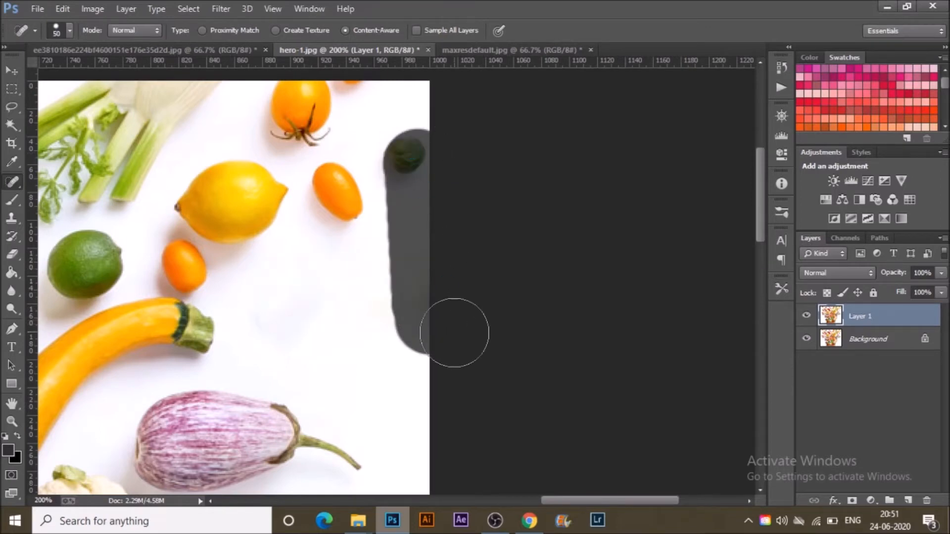
mouse_move(403, 157)
mouse_down()
mouse_move(475, 196)
mouse_move(475, 227)
mouse_up()
Remove the orange tomato and the cut-off orange fruit at the upper edge above the lemon, healing the leftover smudge.
scroll(344, 394, up, 2)
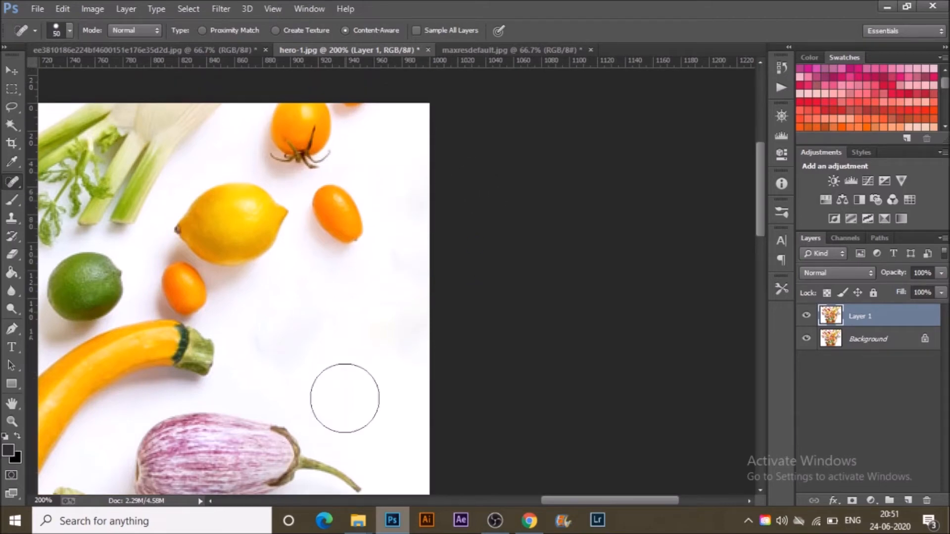
drag(369, 134, 364, 123)
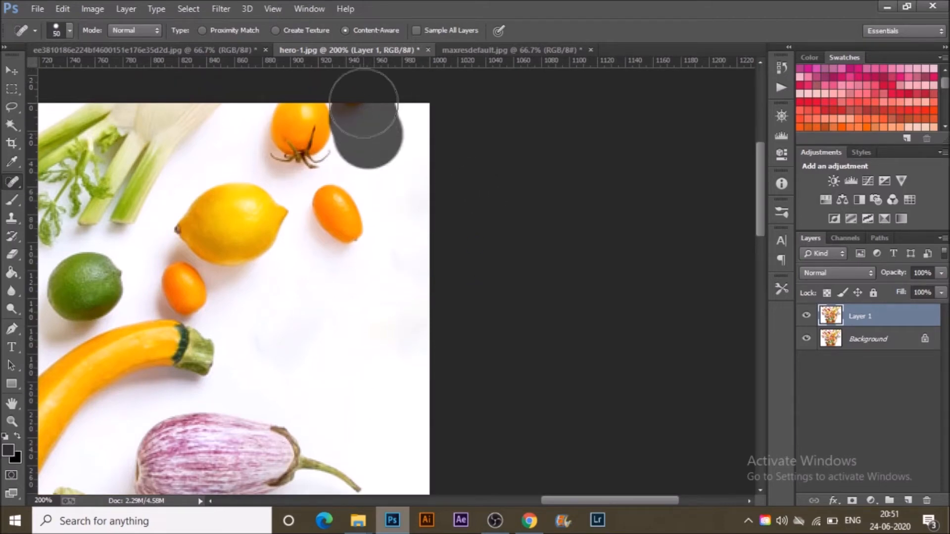
click(342, 110)
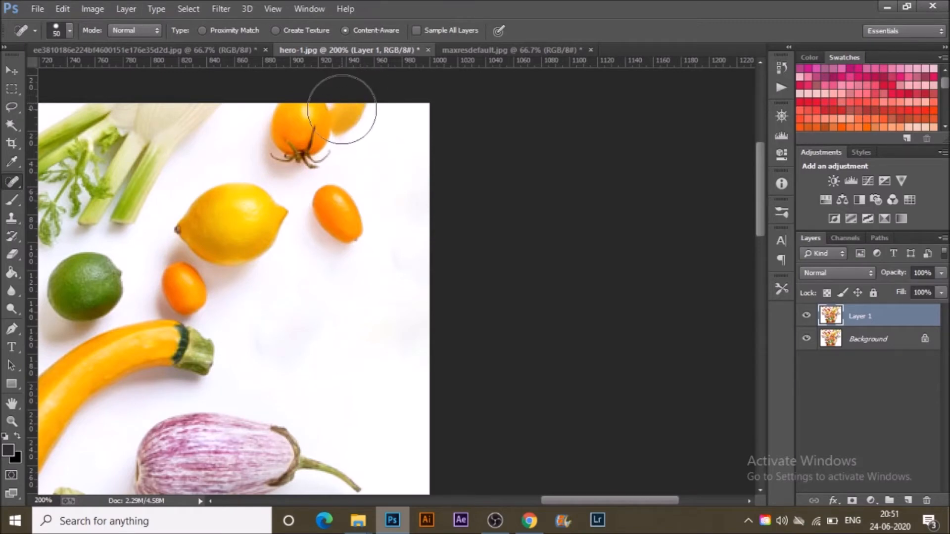
click(298, 149)
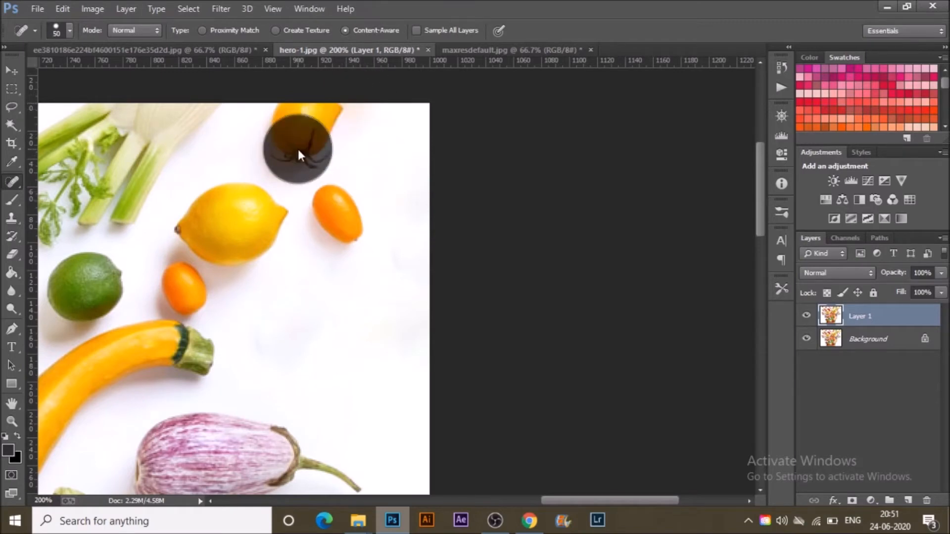
click(292, 124)
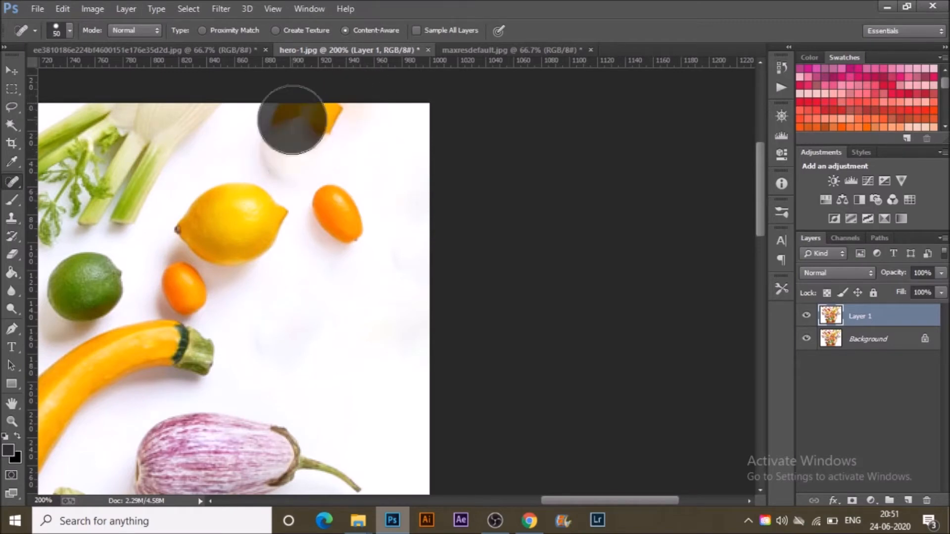
click(324, 123)
click(349, 116)
click(298, 123)
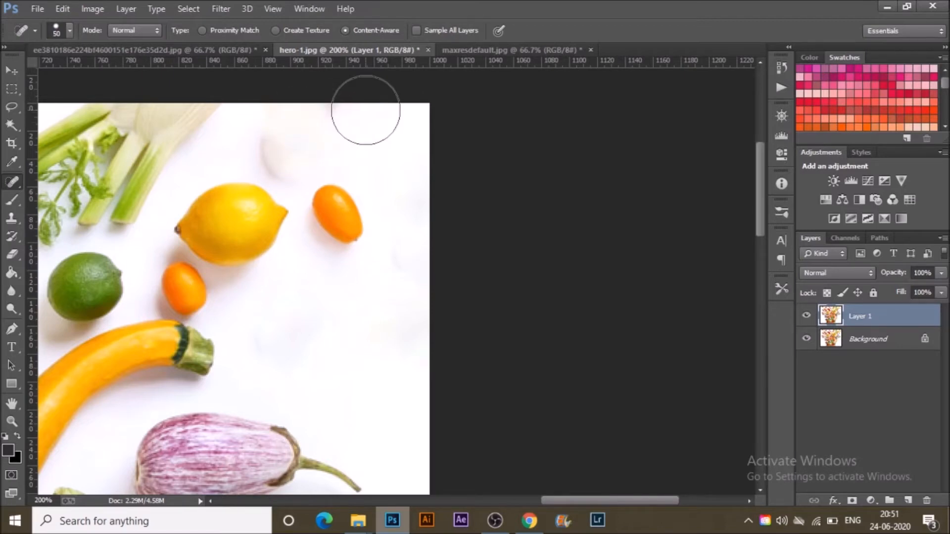
click(281, 157)
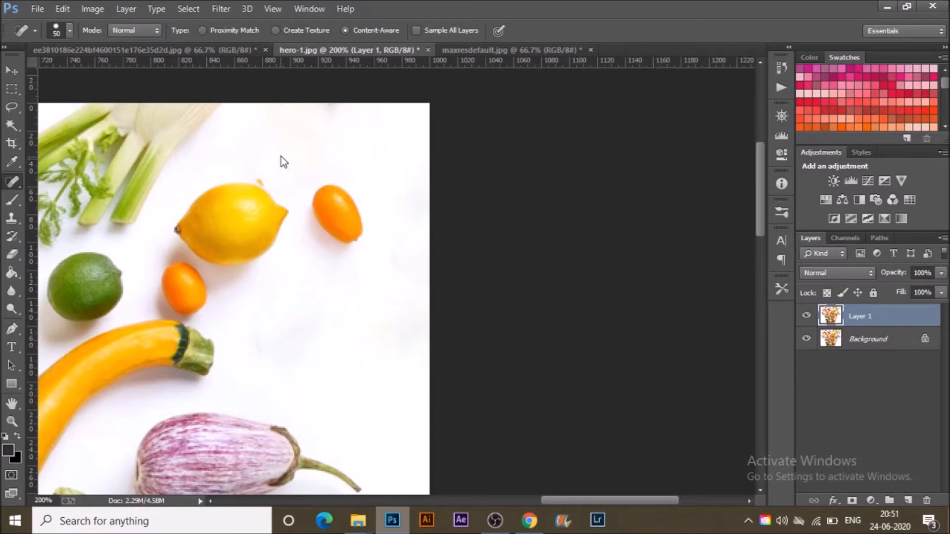
click(282, 161)
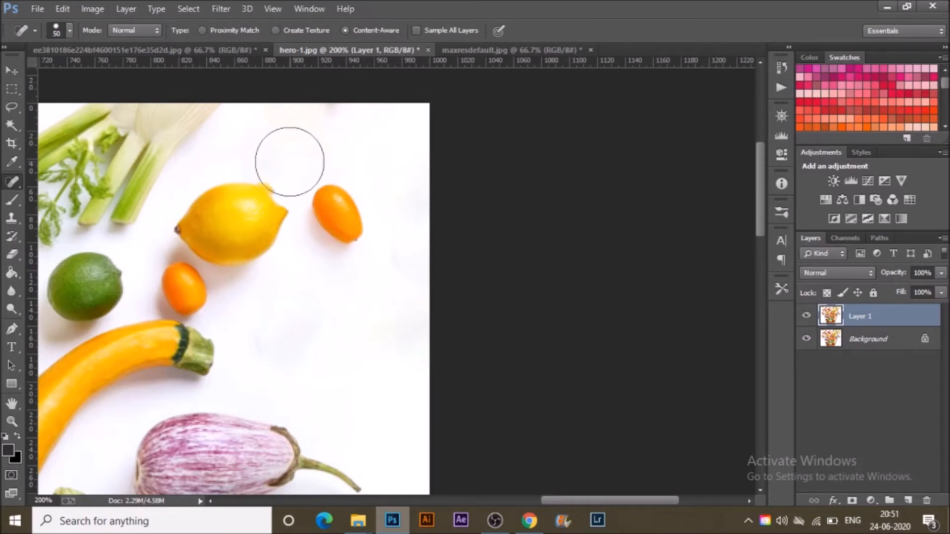
click(289, 161)
click(287, 161)
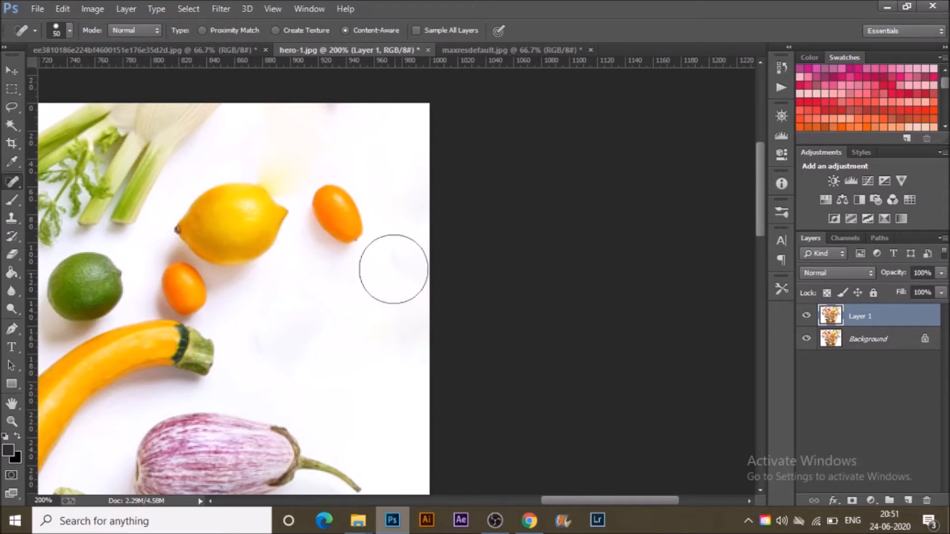
key(ctrl+alt+z)
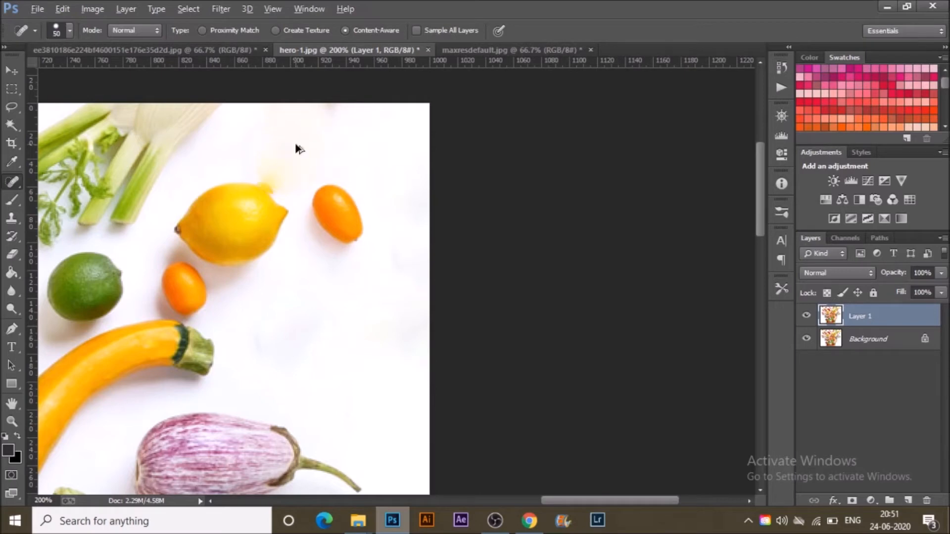
key(ctrl+shift+z)
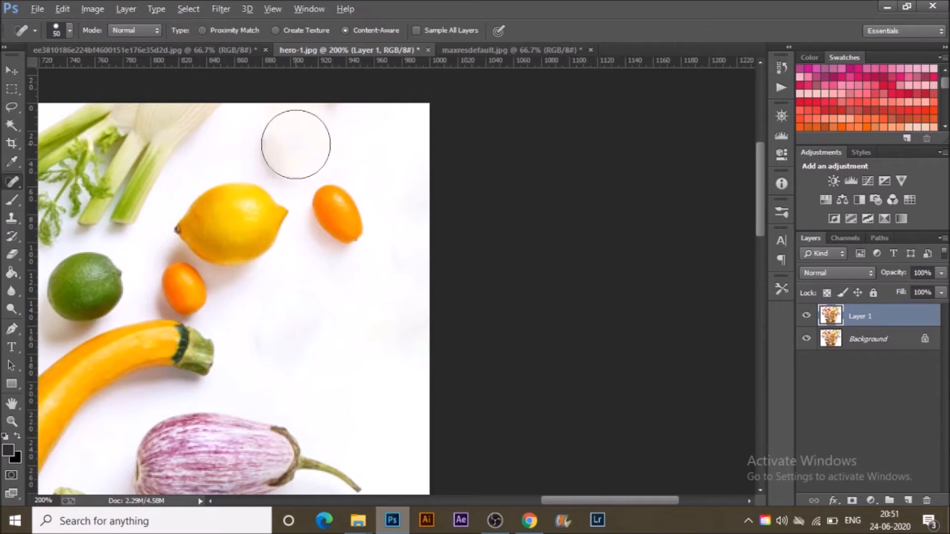
Heal the remaining faint marks above the lemon and at the upper edge, and fit the whole image in view.
click(275, 148)
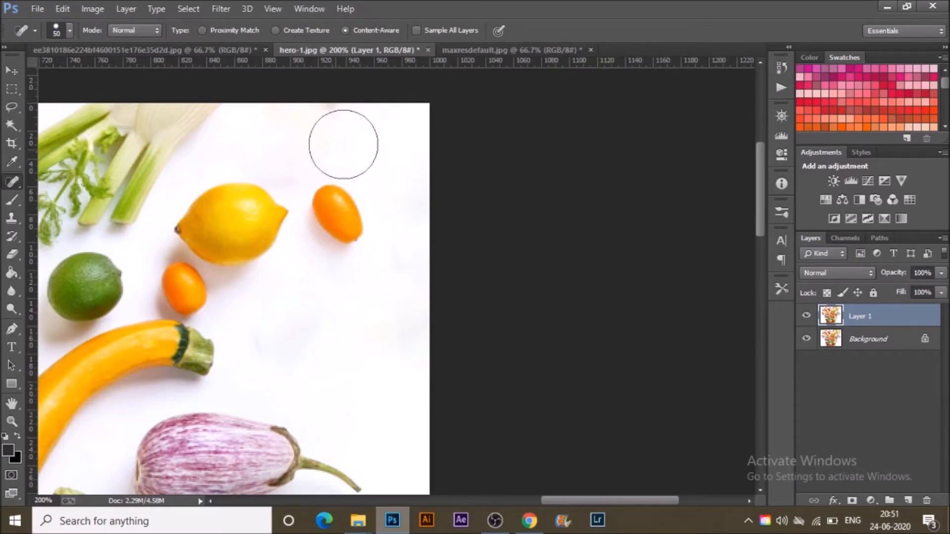
click(333, 121)
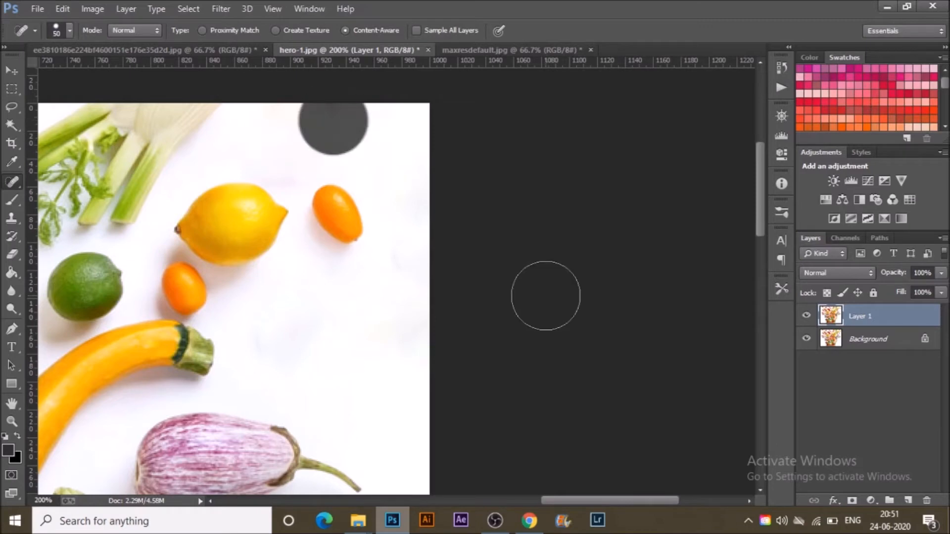
key(ctrl+0)
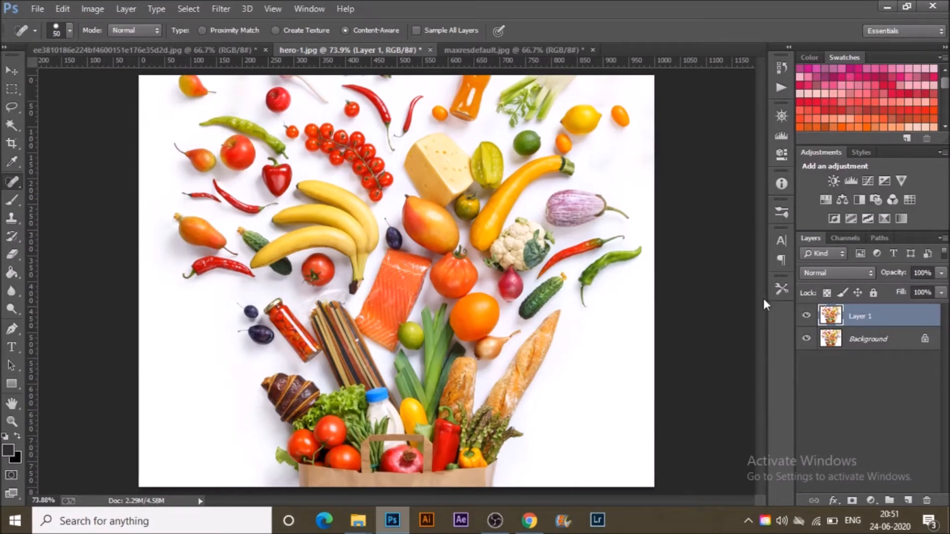
Compare the retouched food photo with the original by toggling the visibility of Layer 1.
click(806, 316)
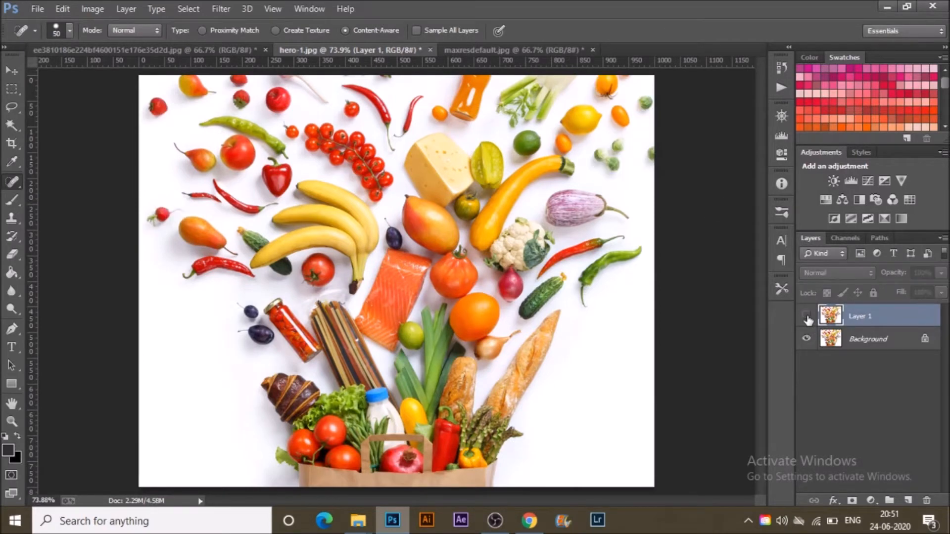
click(806, 317)
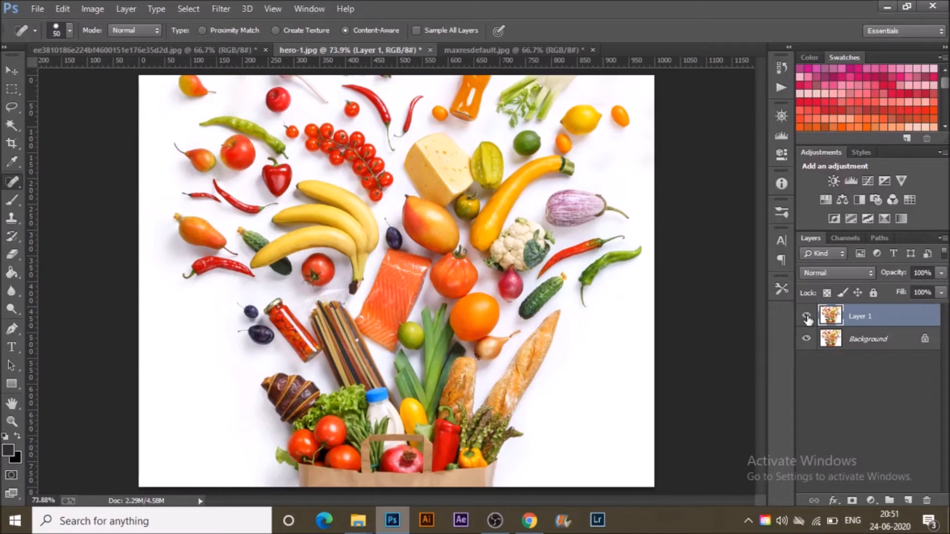
click(807, 317)
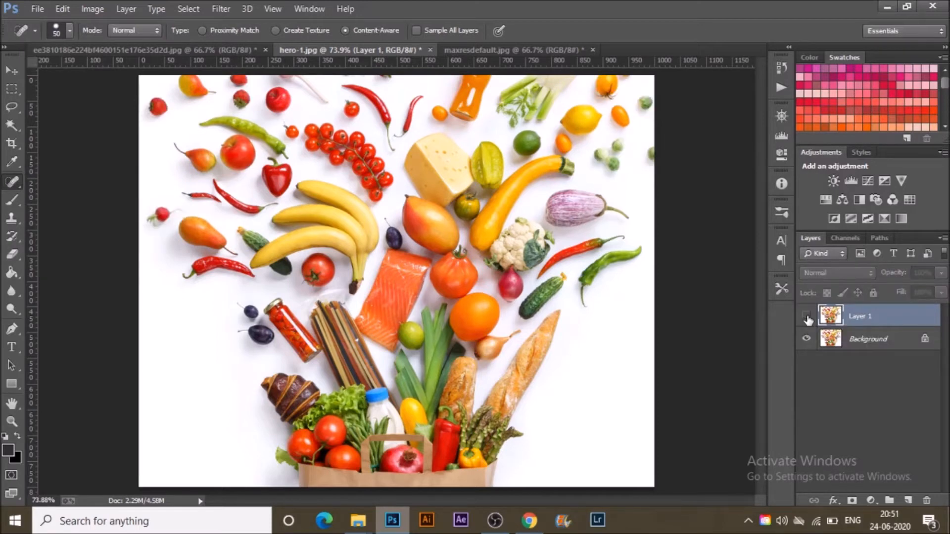
click(807, 317)
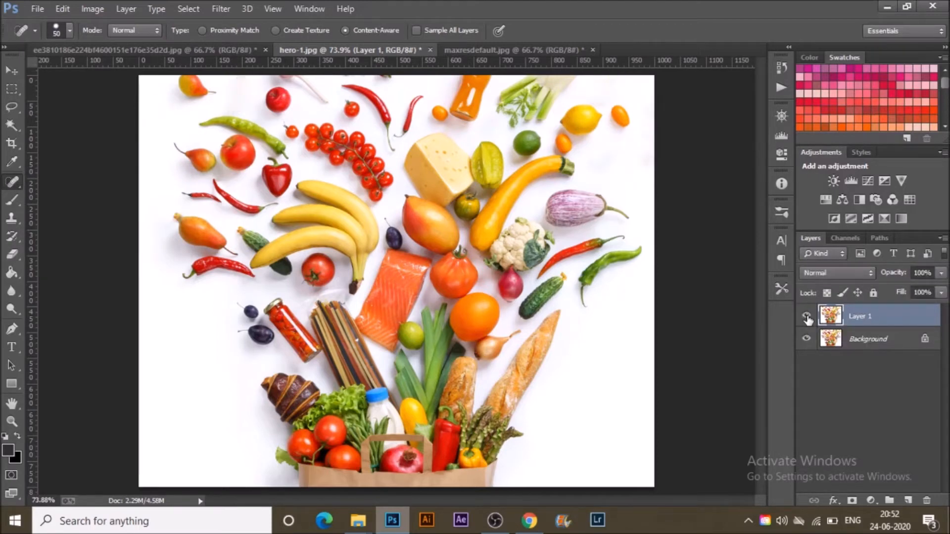
click(806, 317)
click(807, 317)
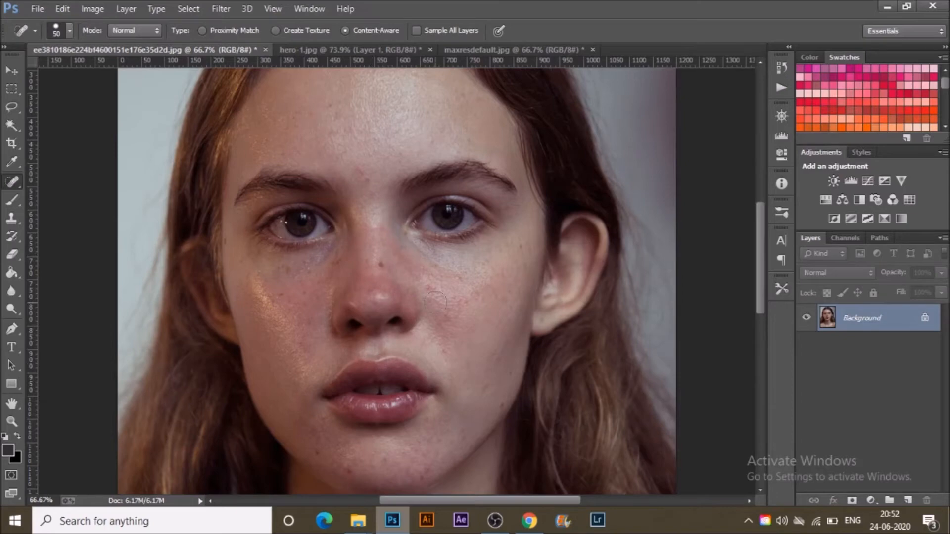
Switch to the portrait image, choose the Healing Brush Tool, and sample clean skin from the neck as its source.
scroll(436, 302, down, 5)
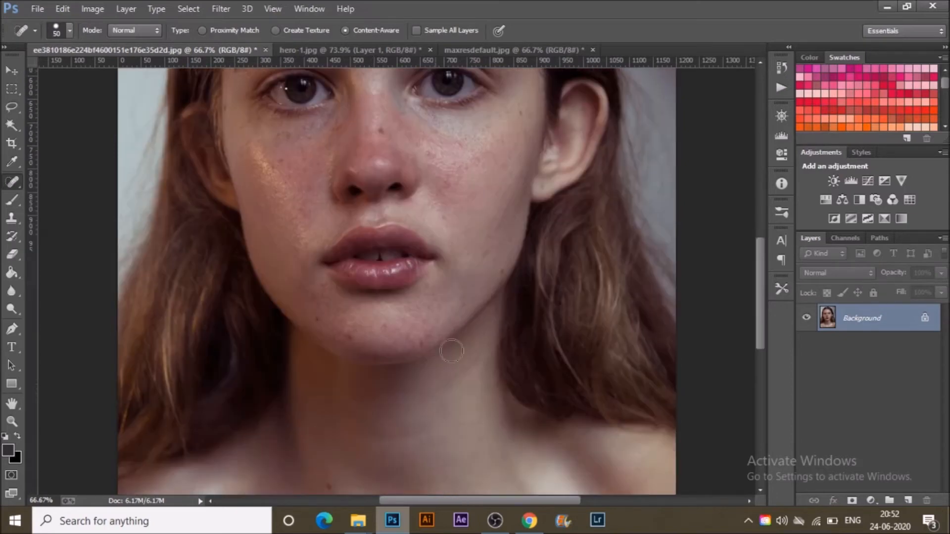
scroll(469, 385, down, 2)
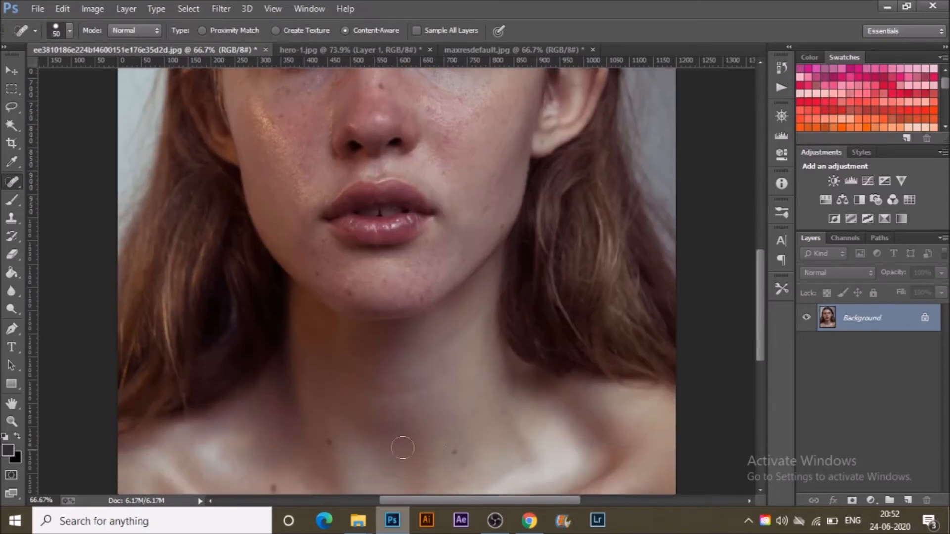
scroll(439, 441, up, 3)
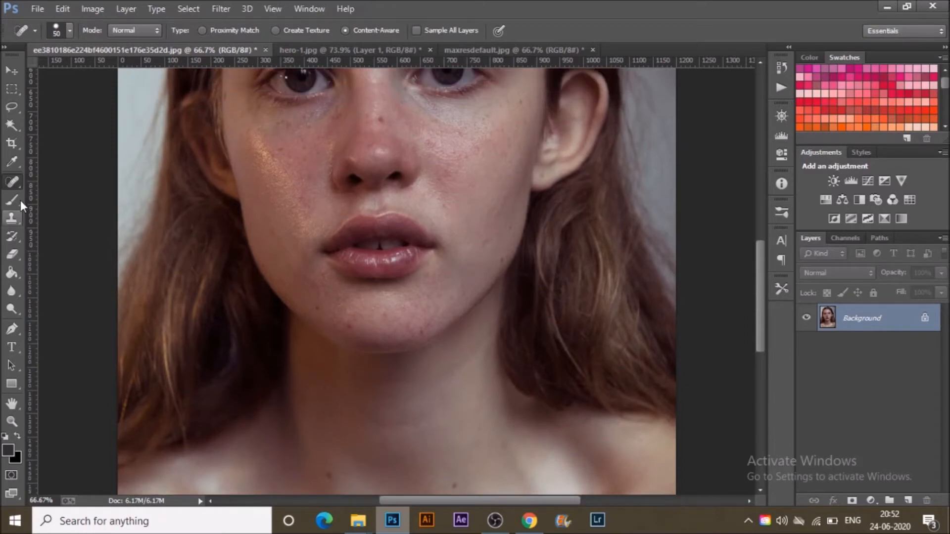
right_click(19, 182)
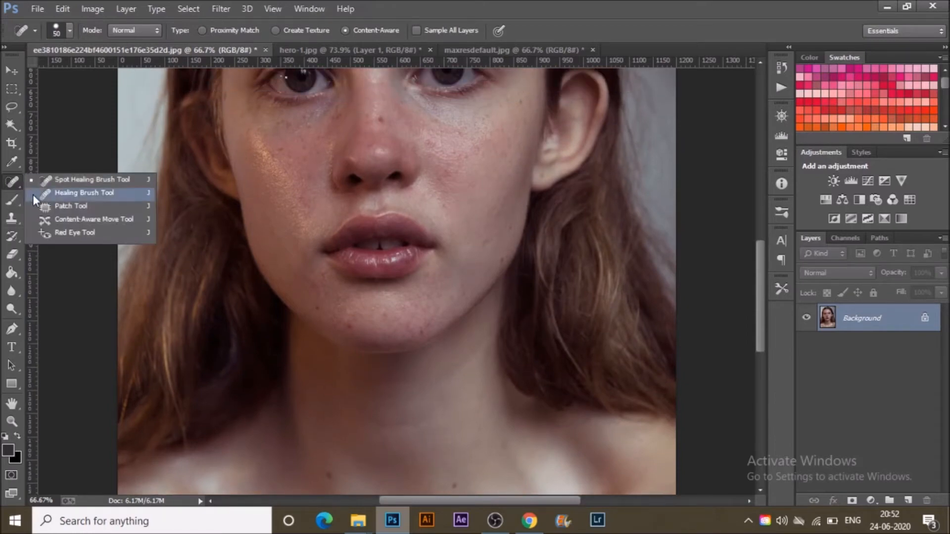
click(33, 195)
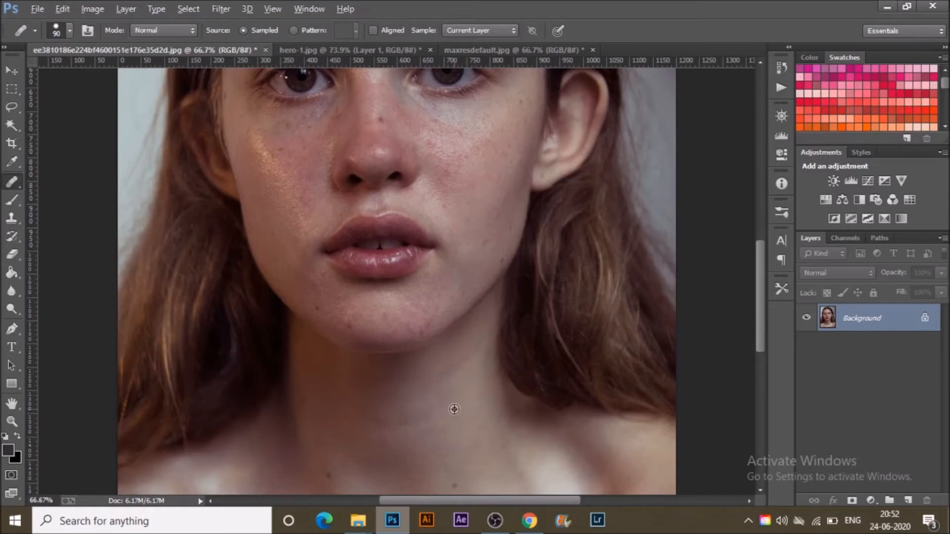
alt+click(454, 409)
drag(412, 365, 414, 384)
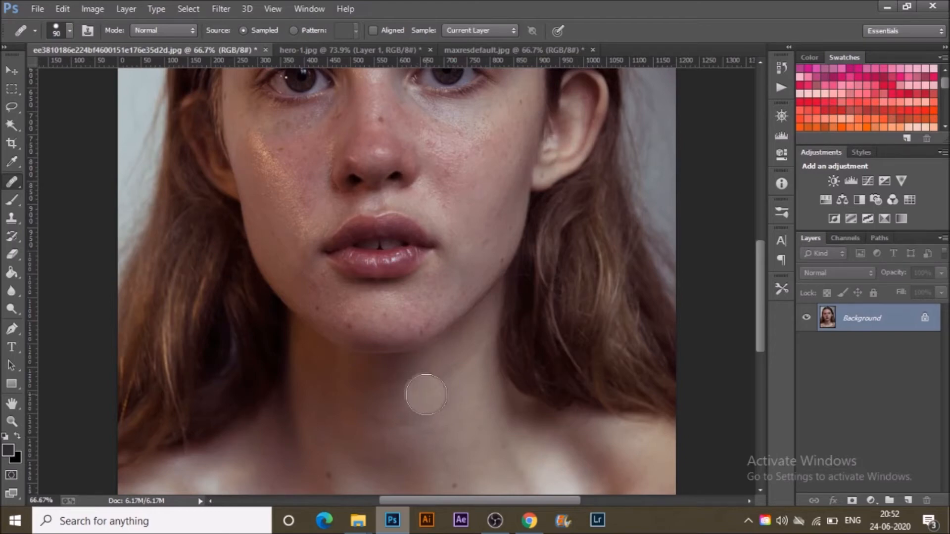
click(534, 415)
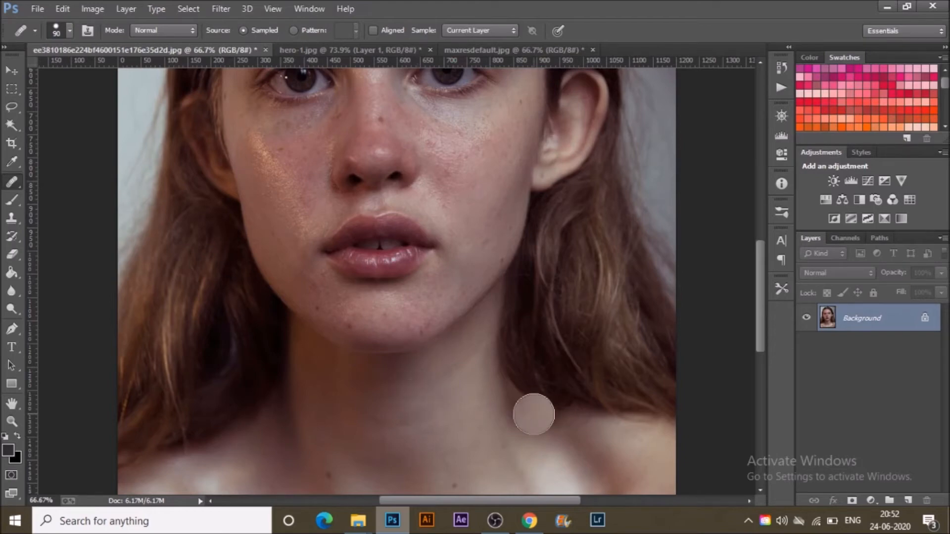
Heal the blemishes across the middle of the chin and below the right-hand mouth corner, using skin sampled from the neck.
click(446, 257)
click(387, 322)
drag(349, 321, 409, 314)
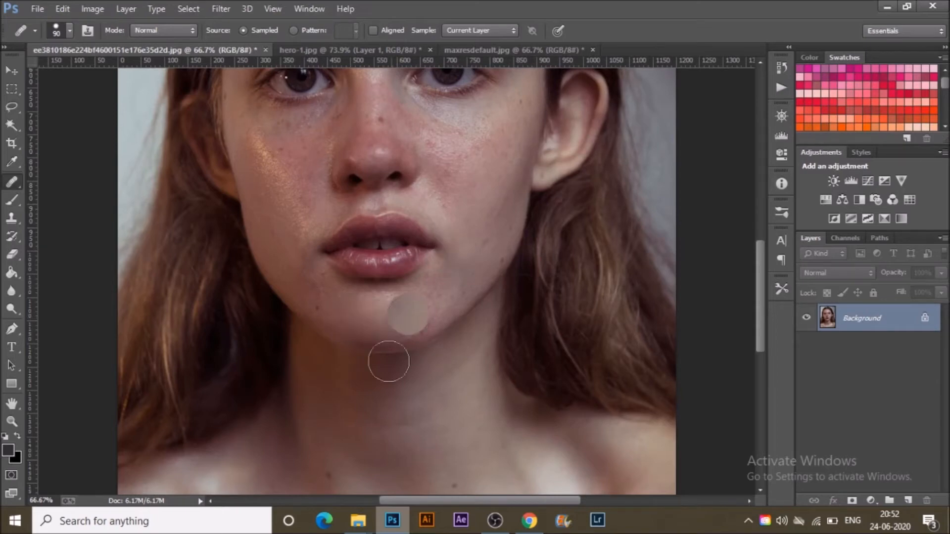
click(371, 373)
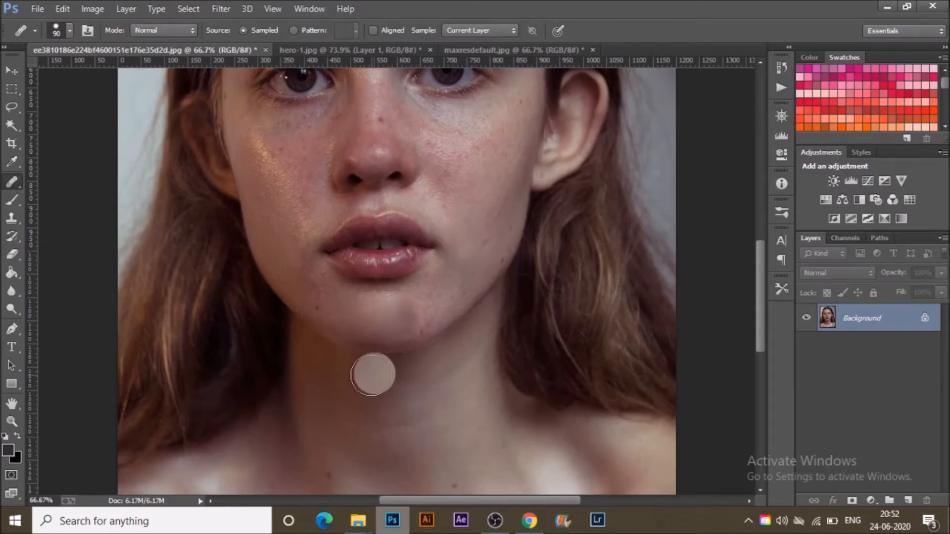
alt+click(404, 407)
mouse_move(435, 297)
mouse_down()
mouse_move(409, 319)
mouse_move(377, 323)
mouse_move(443, 279)
mouse_move(403, 298)
mouse_up()
click(439, 275)
Heal the spots along the left side of the chin and jaw, below the mouth corner.
click(339, 313)
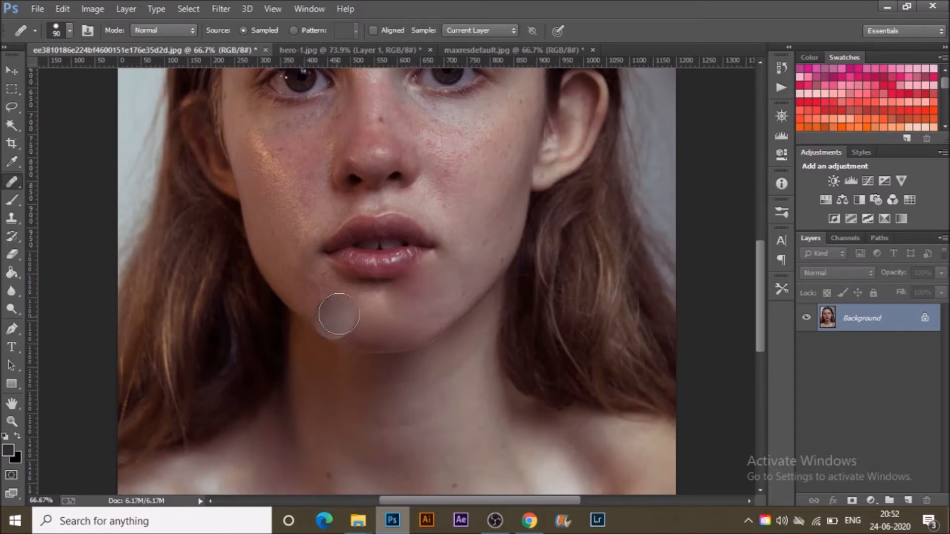
drag(338, 298, 356, 308)
mouse_move(351, 305)
mouse_down()
mouse_move(315, 287)
mouse_move(340, 307)
mouse_move(360, 356)
mouse_up()
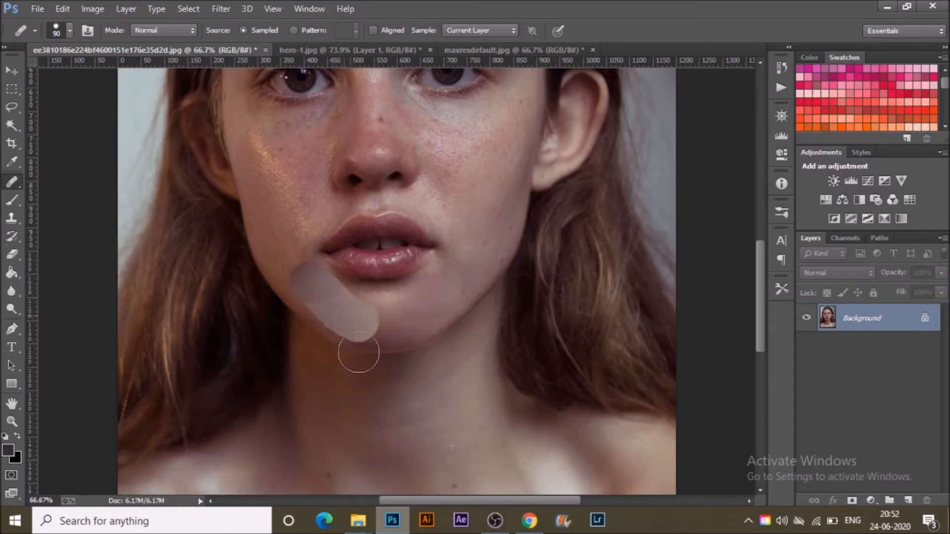
mouse_move(314, 312)
mouse_down()
mouse_move(340, 322)
mouse_move(361, 356)
mouse_up()
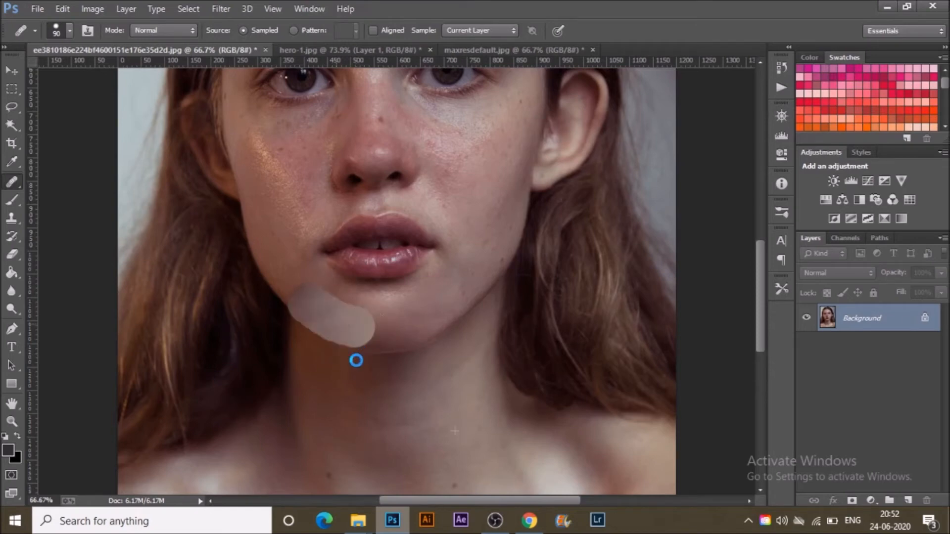
mouse_move(314, 292)
mouse_down()
mouse_move(323, 312)
mouse_move(365, 325)
mouse_up()
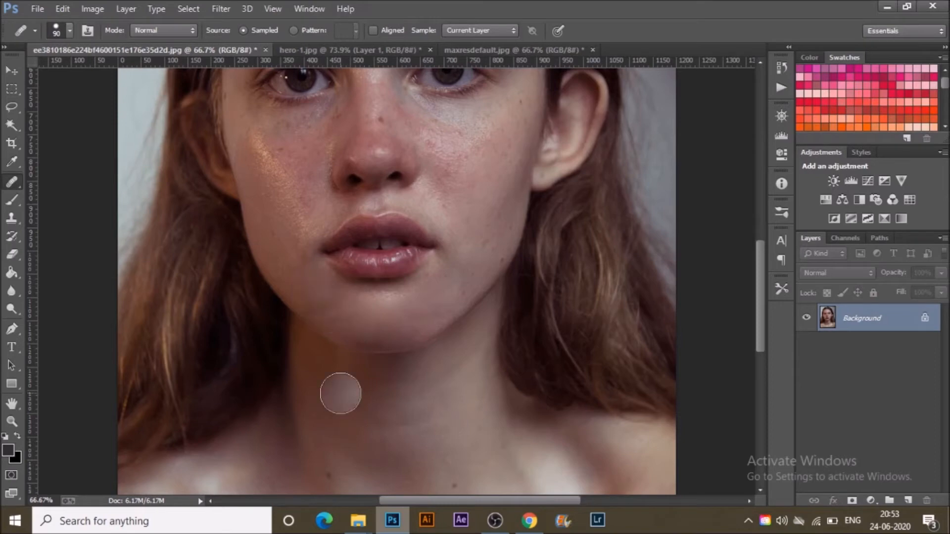
Sample skin at the base of the neck and heal the shiny patch running down the left-hand cheek.
alt+click(423, 480)
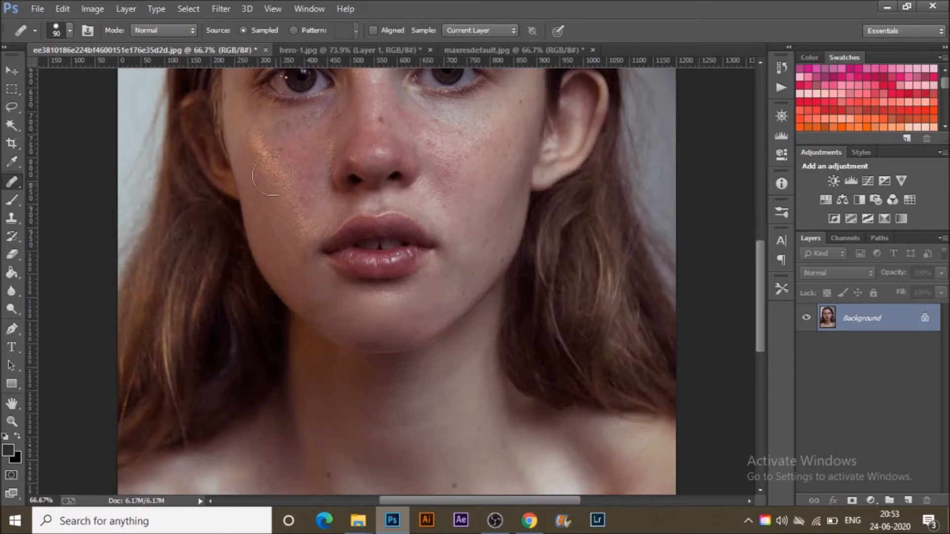
drag(254, 127, 288, 246)
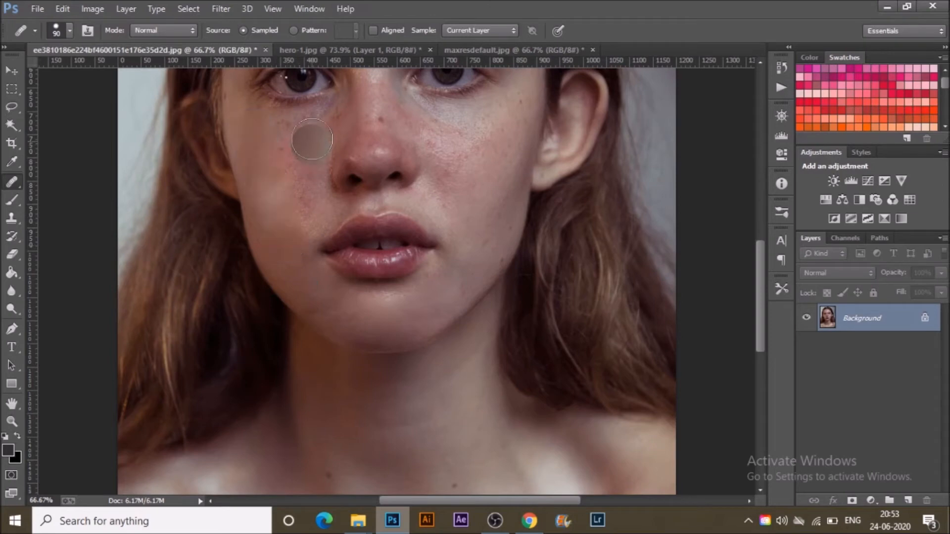
Try to heal the reddened skin between the nose and the left-hand cheek, and undo the stroke.
drag(317, 127, 301, 204)
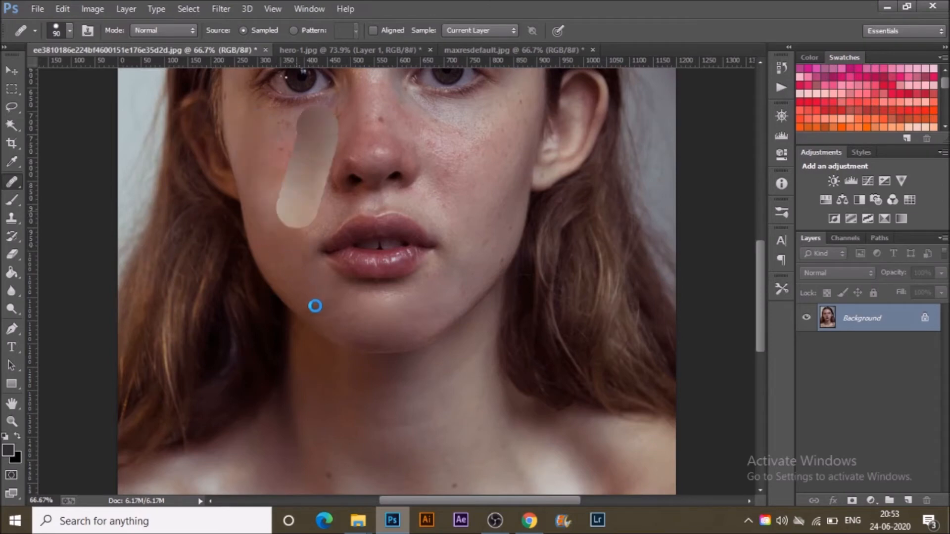
drag(315, 307, 316, 308)
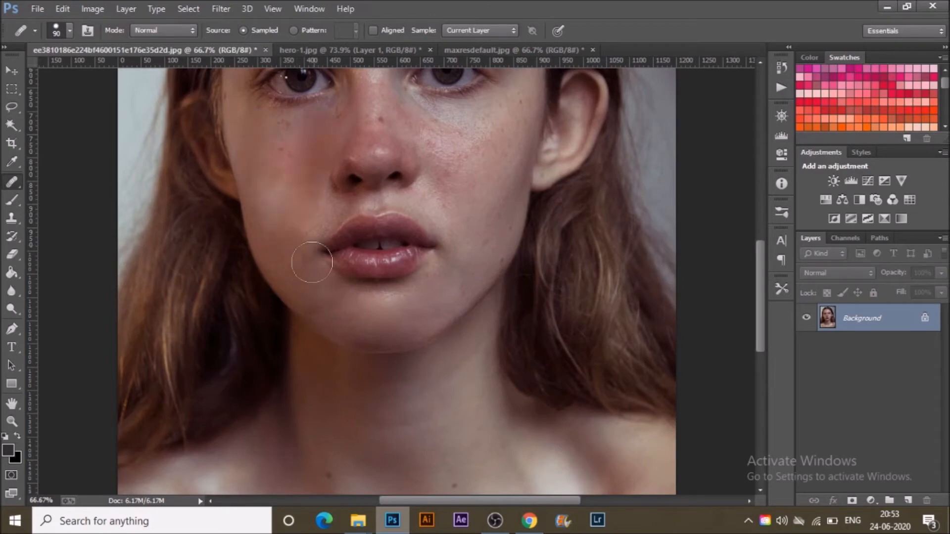
key(ctrl+alt+z)
drag(282, 132, 288, 185)
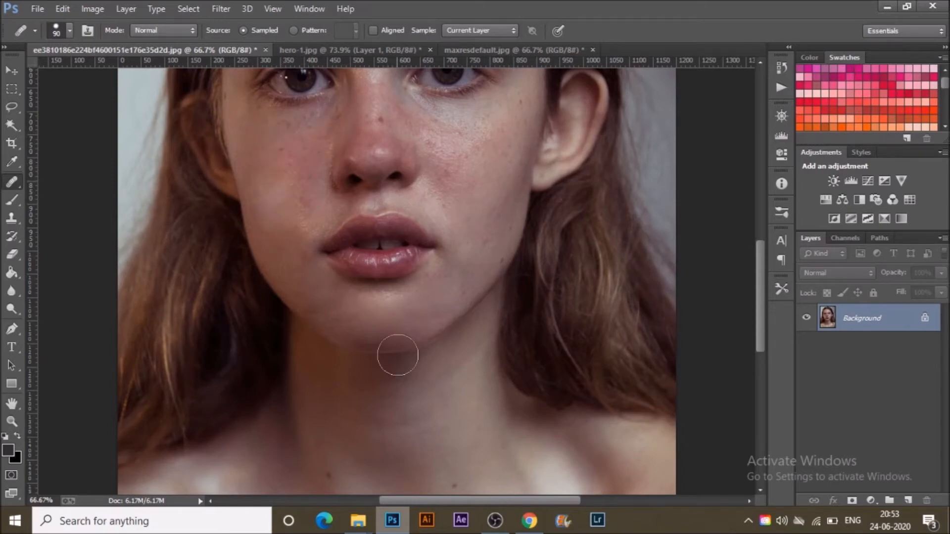
Sample neck skin and heal the redness and spots down the right-hand cheek, from beside the nose to the outer cheek.
drag(451, 421, 451, 421)
mouse_move(435, 121)
mouse_down()
mouse_move(474, 146)
mouse_move(451, 156)
mouse_move(477, 227)
mouse_up()
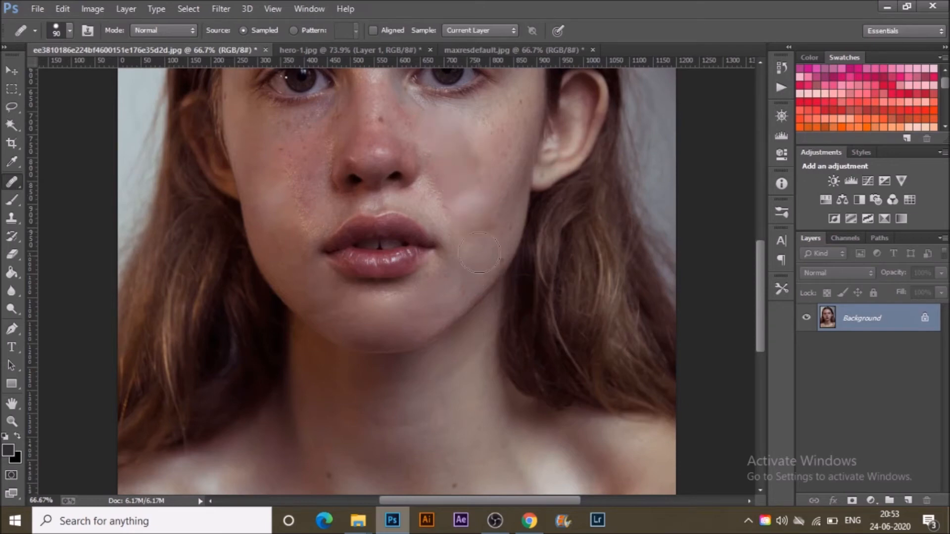
click(474, 204)
click(506, 123)
drag(506, 123, 484, 211)
click(479, 118)
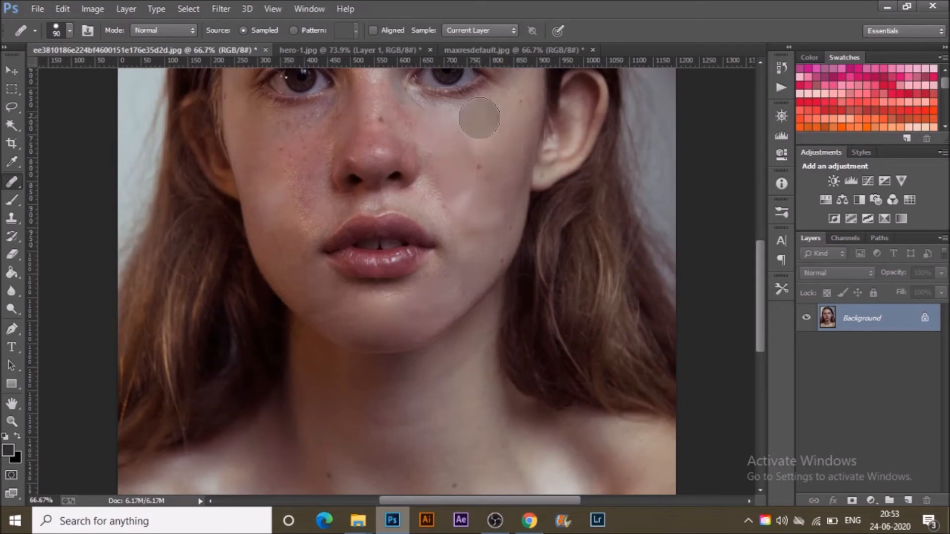
Try to heal the skin below the right-hand eye out to the edge of the face, and undo the stroke.
drag(431, 120, 528, 108)
click(484, 310)
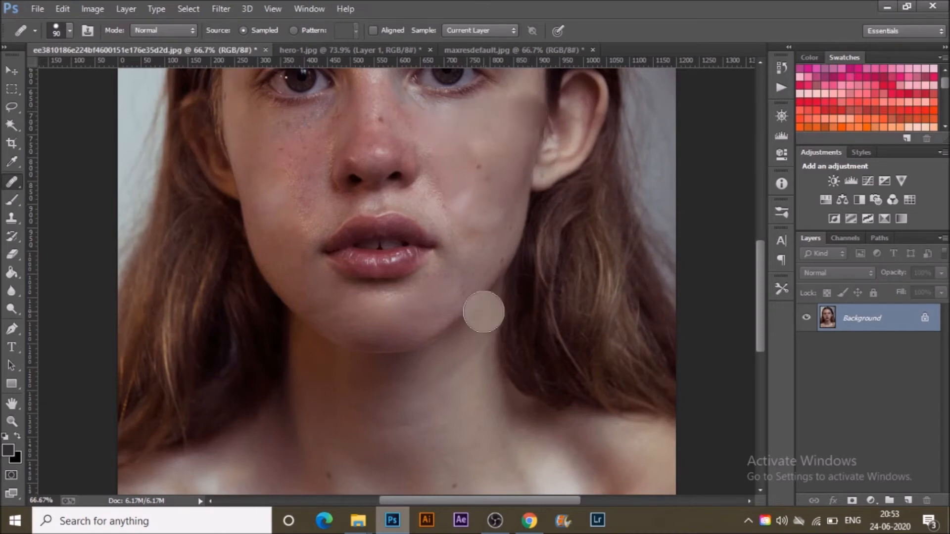
key(ctrl+alt+z)
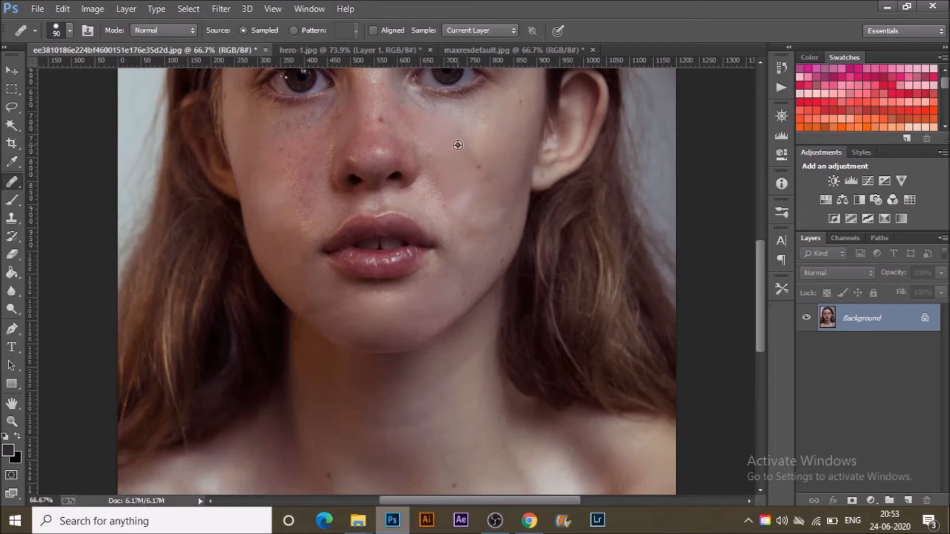
Heal the shine and mole below the right-hand eye's outer corner, and smooth the lower part of that cheek.
drag(473, 130, 518, 102)
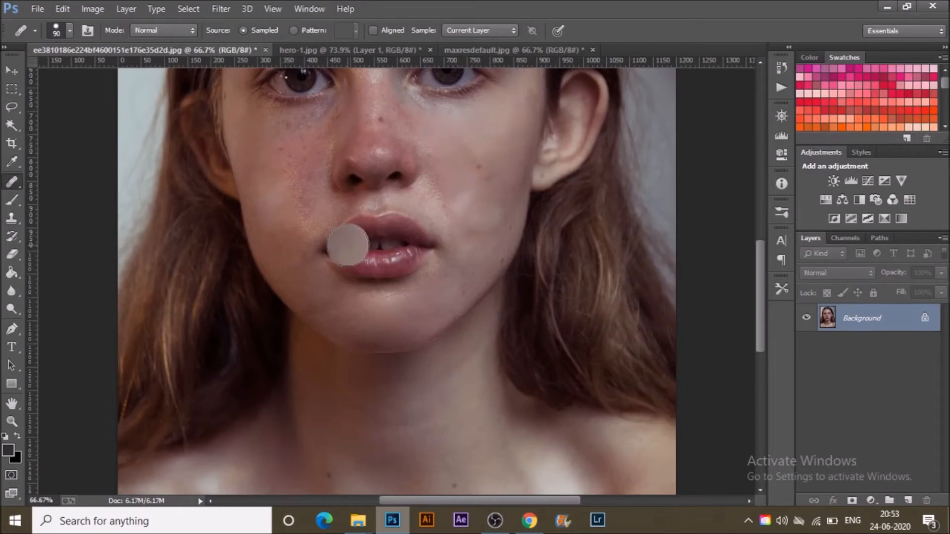
scroll(347, 245, up, 5)
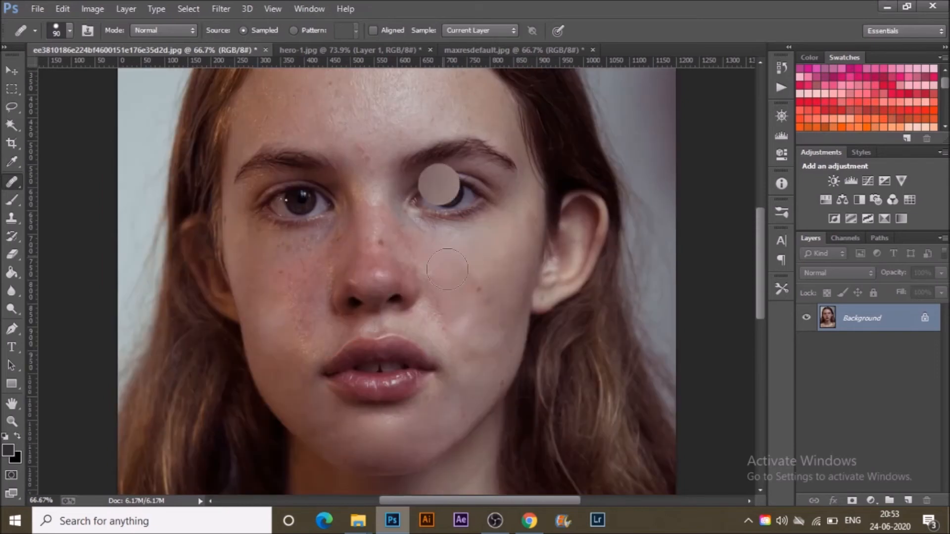
scroll(470, 293, down, 2)
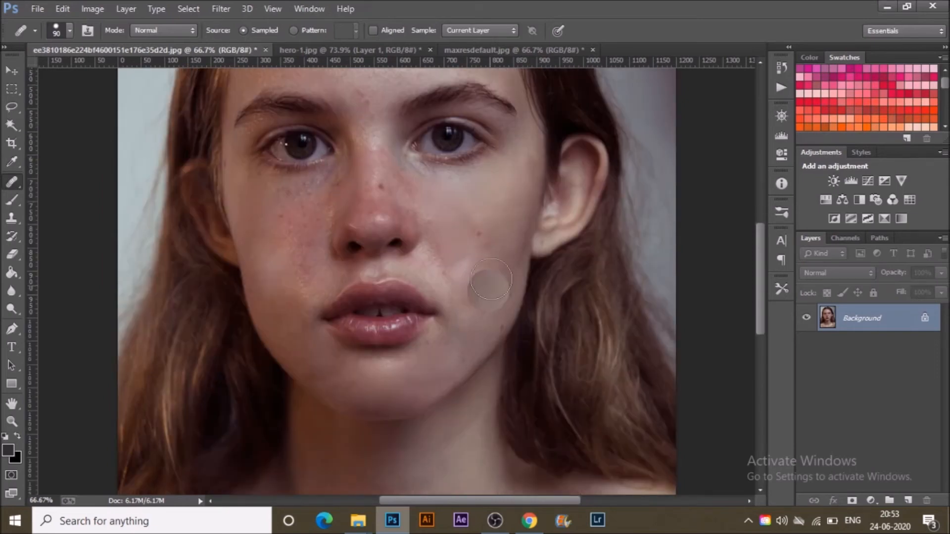
drag(478, 297, 463, 347)
Reduce the Healing Brush size to 60 and heal the bridge of the nose and the marks between the eyebrows.
scroll(470, 330, down, 2)
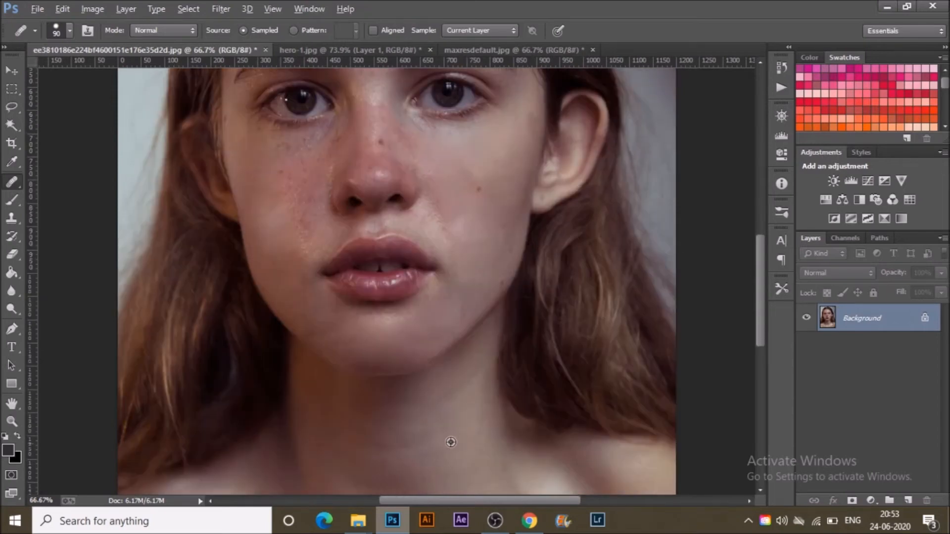
scroll(356, 418, up, 2)
scroll(369, 174, up, 1)
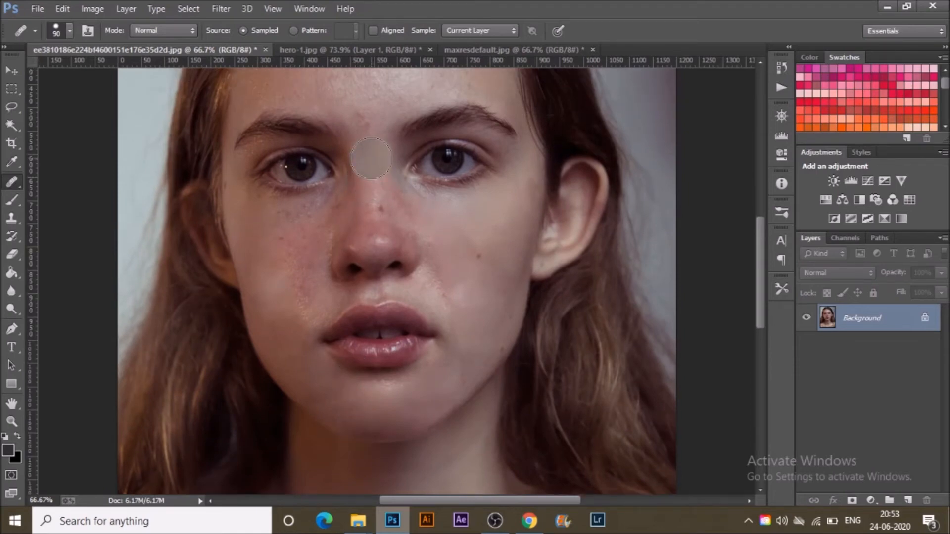
key(bracketleft)
drag(371, 157, 374, 220)
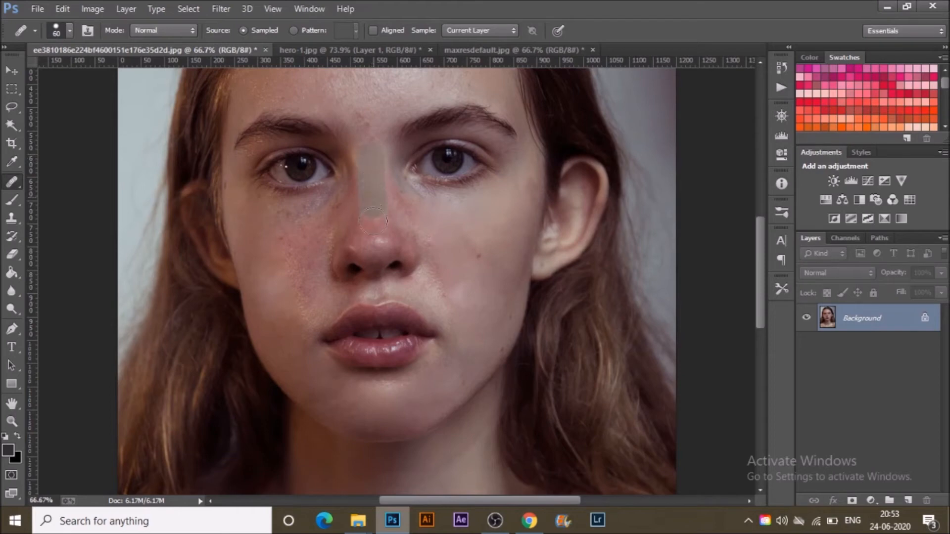
click(420, 230)
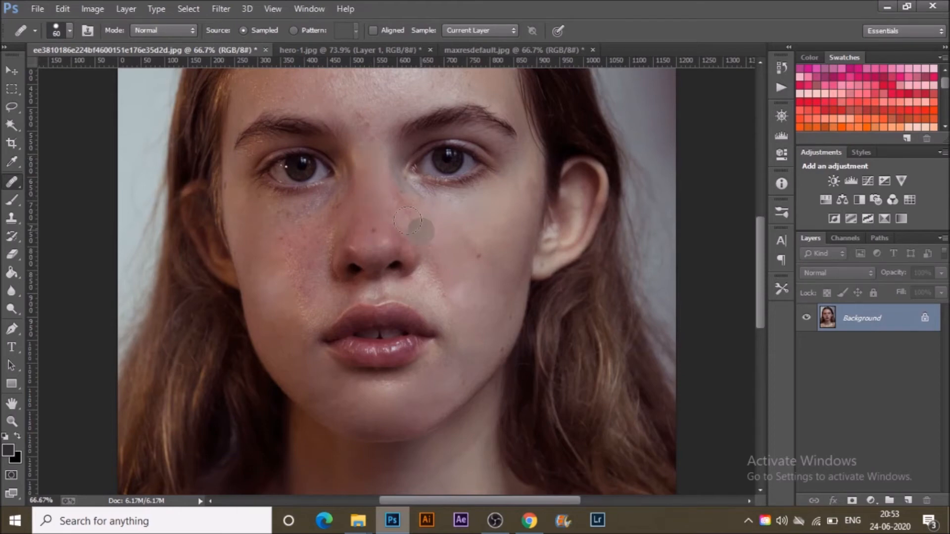
click(362, 115)
drag(362, 115, 370, 157)
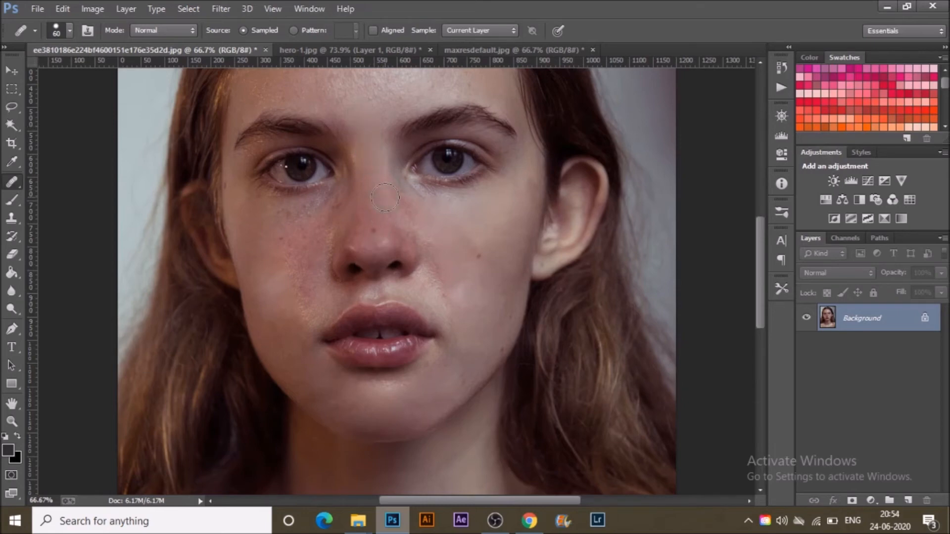
Heal the bridge, tip and both sides of the nose with the Healing Brush, removing the mole and redness.
click(359, 196)
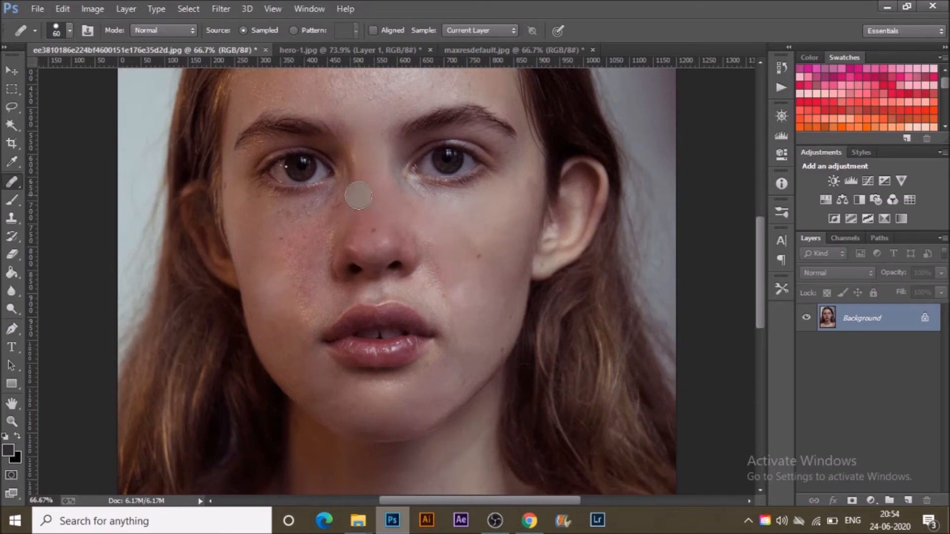
click(360, 253)
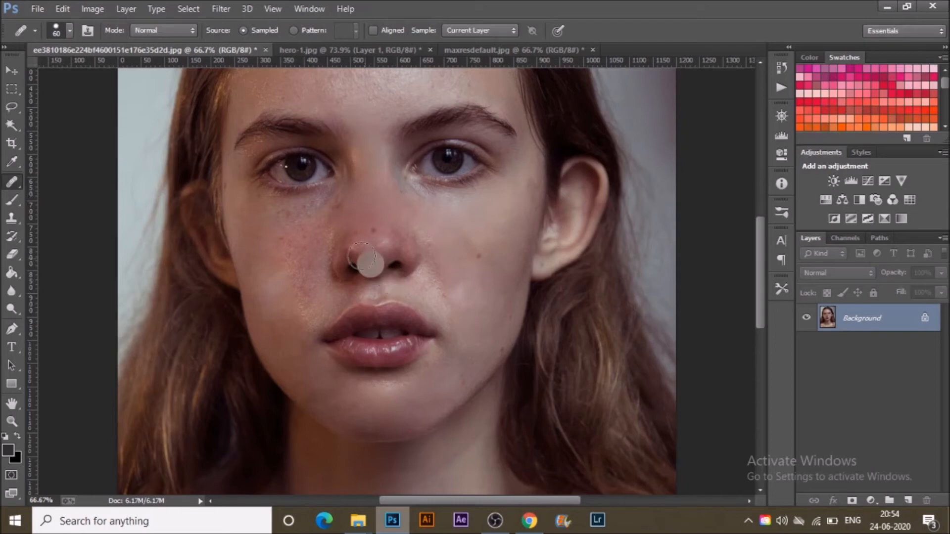
click(409, 299)
drag(413, 245, 399, 210)
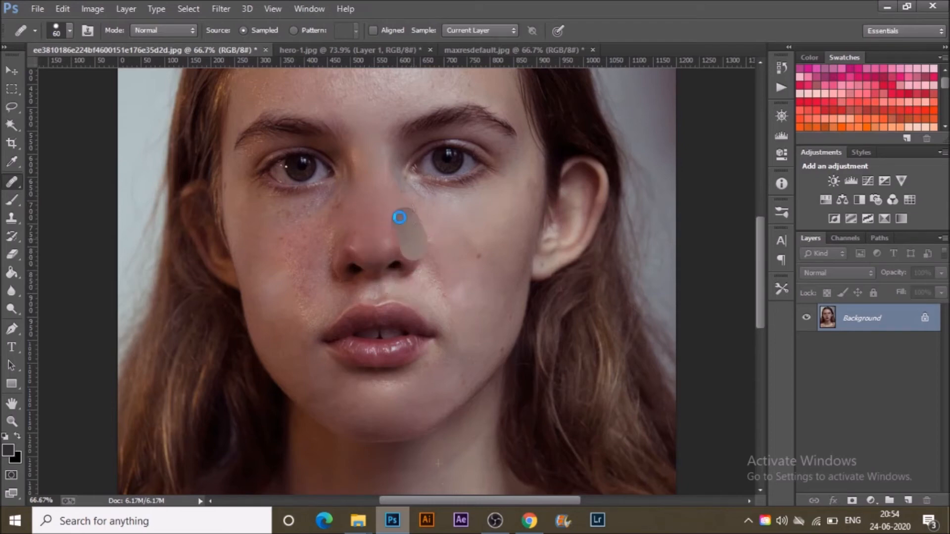
click(349, 246)
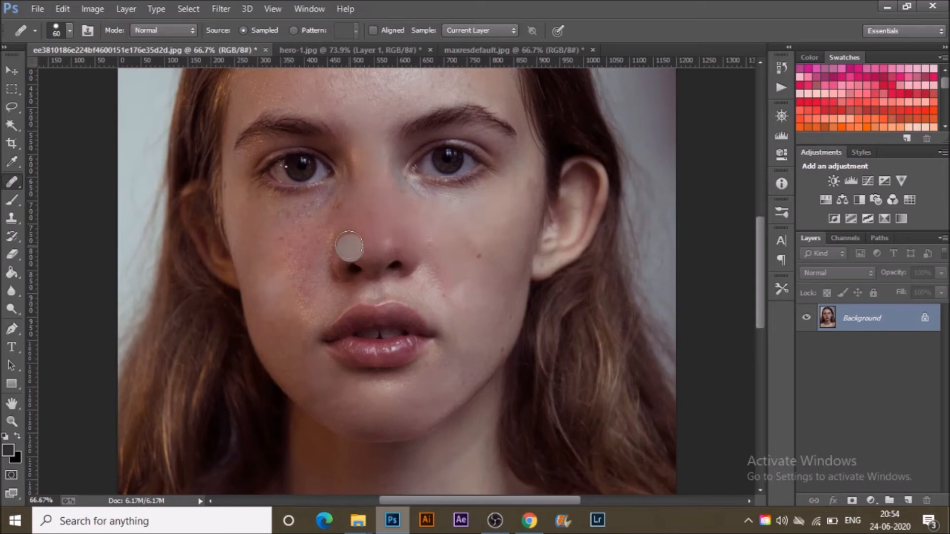
drag(348, 246, 357, 220)
Sample skin beside the upper lip, then heal the left-hand cheek's redness and the skin around both mouth corners and the nose.
alt+click(414, 286)
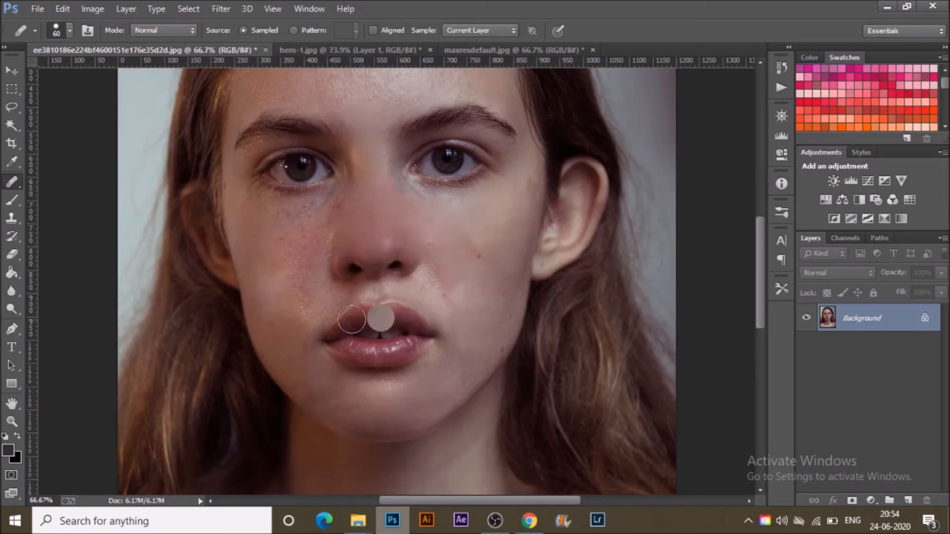
mouse_move(335, 202)
mouse_down()
mouse_move(319, 220)
mouse_move(288, 221)
mouse_move(325, 307)
mouse_move(321, 230)
mouse_move(289, 299)
mouse_up()
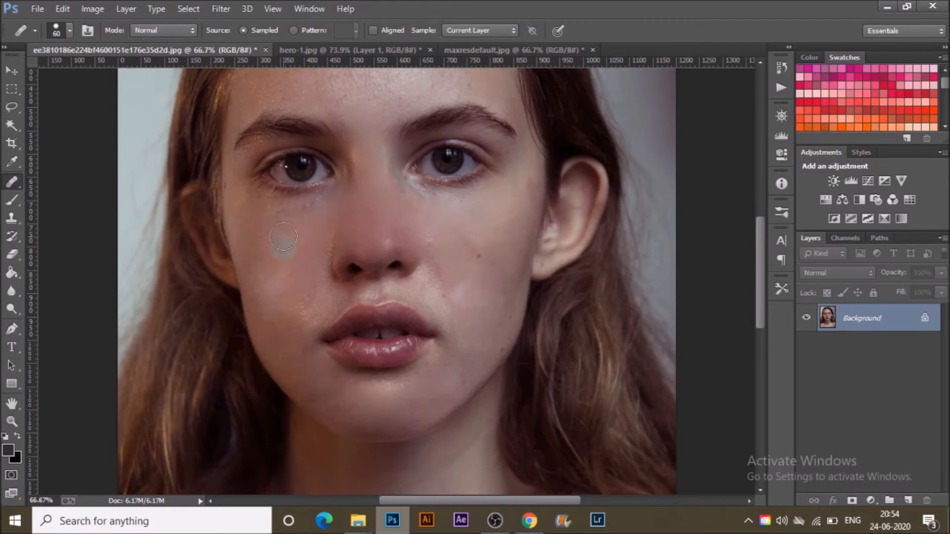
scroll(331, 362, up, 1)
mouse_move(325, 314)
mouse_down()
mouse_move(321, 345)
mouse_move(305, 347)
mouse_up()
drag(431, 299, 449, 335)
drag(414, 283, 378, 212)
Enlarge the Healing Brush to 90 and heal a band across the forehead.
scroll(380, 342, up, 1)
scroll(378, 212, up, 1)
key(bracketright)
key(bracketright)
key(bracketright)
drag(271, 199, 436, 182)
Heal the spots and uneven skin across the middle of the forehead and above the left-hand eyebrow.
scroll(467, 378, down, 5)
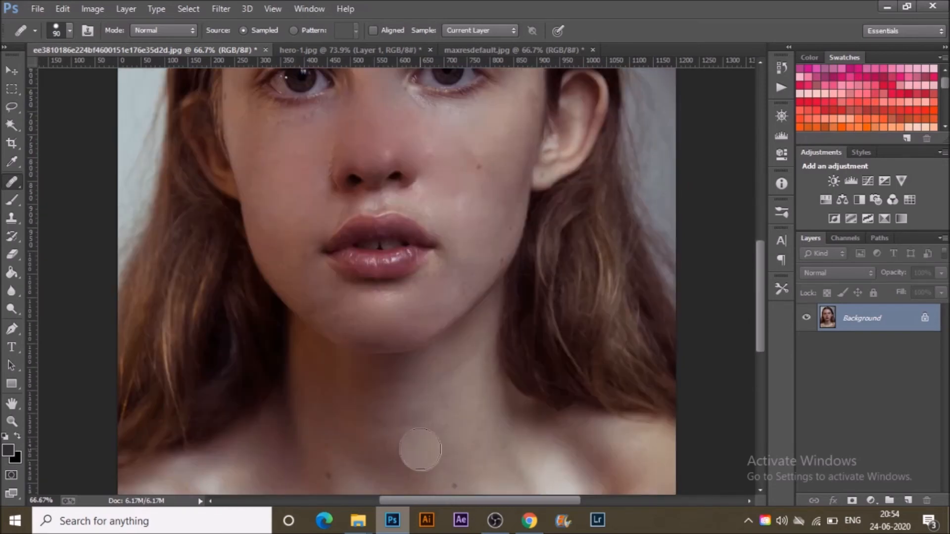
scroll(384, 396, up, 5)
click(369, 182)
drag(369, 181, 276, 199)
drag(354, 210, 460, 192)
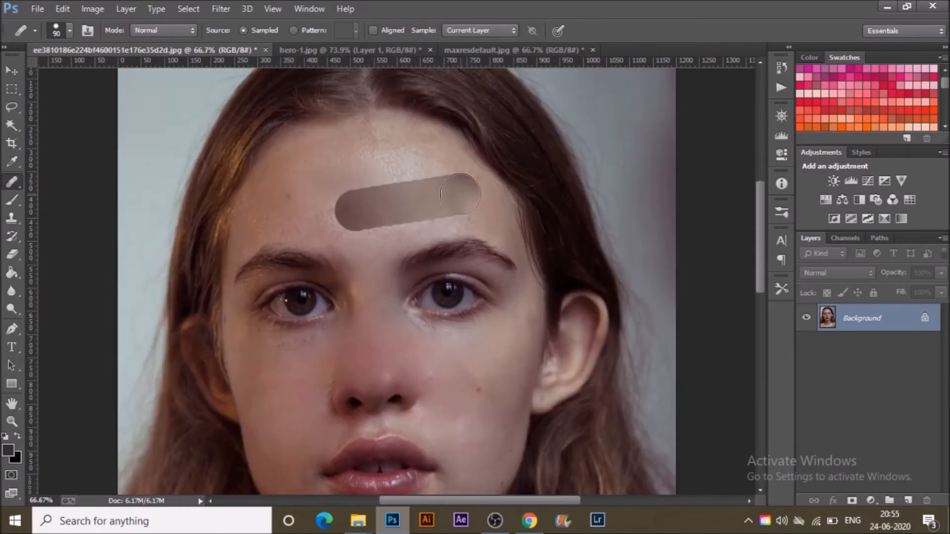
mouse_move(379, 233)
mouse_down()
mouse_move(256, 235)
mouse_move(330, 214)
mouse_up()
drag(265, 221, 321, 224)
Heal the shine on the center and upper forehead and smooth its right-hand side near the hairline.
mouse_move(394, 238)
mouse_down()
mouse_move(456, 217)
mouse_move(450, 173)
mouse_move(431, 154)
mouse_up()
mouse_move(322, 152)
mouse_down()
mouse_move(408, 143)
mouse_move(426, 152)
mouse_up()
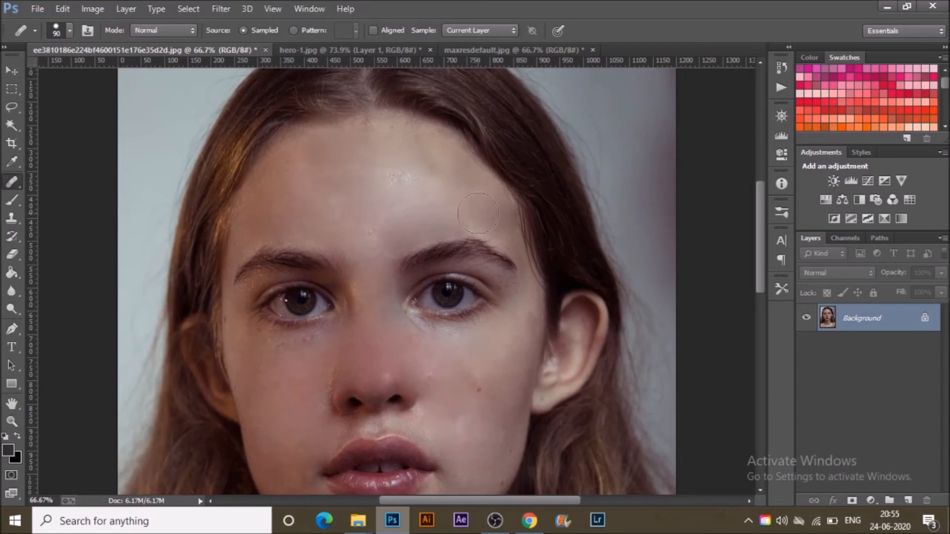
drag(448, 151, 479, 206)
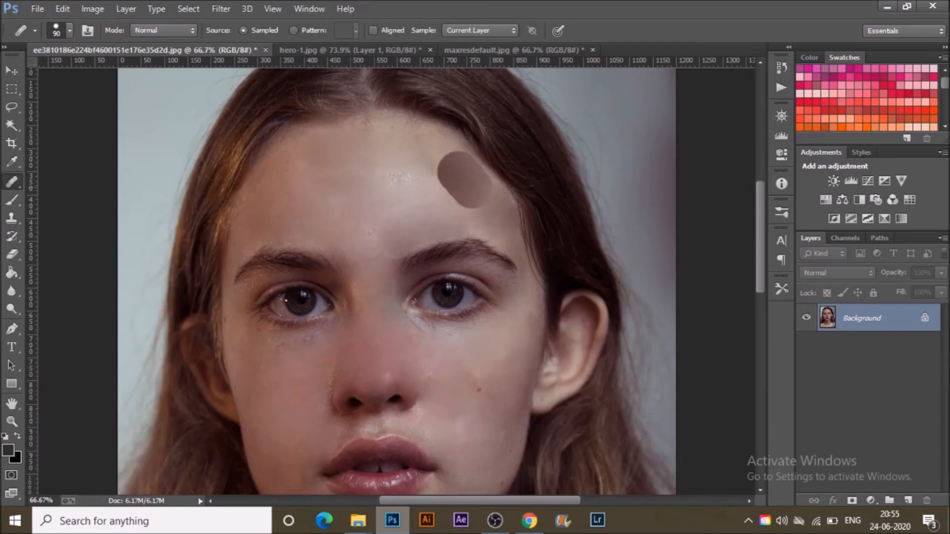
Heal the moles on the neck and collarbone area using clean skin sampled nearby.
scroll(509, 293, down, 4)
scroll(487, 438, down, 1)
scroll(619, 373, down, 2)
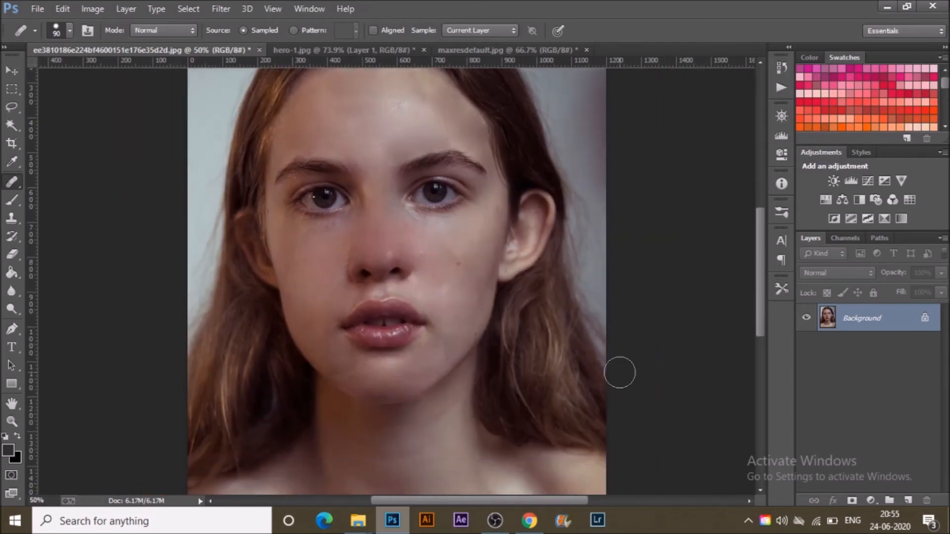
scroll(410, 287, down, 2)
scroll(410, 286, down, 2)
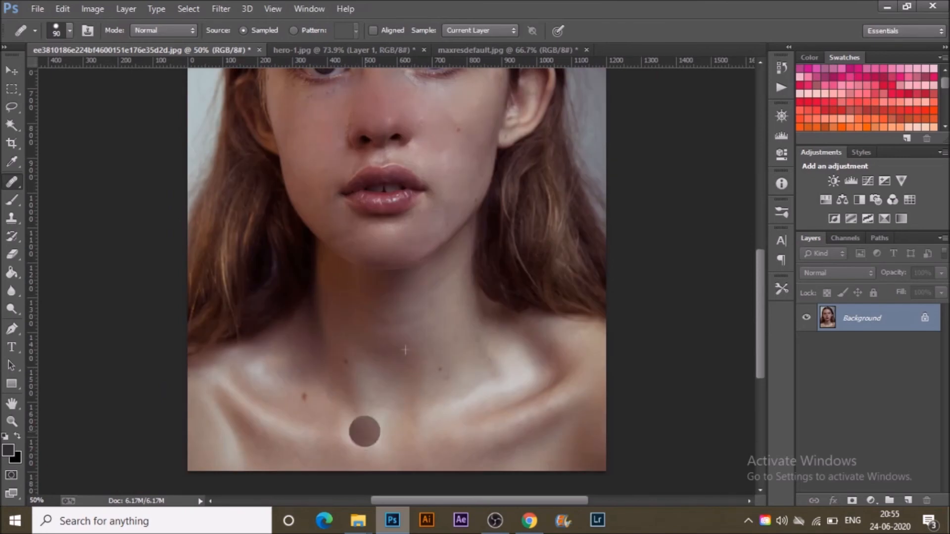
click(434, 348)
click(435, 372)
click(478, 384)
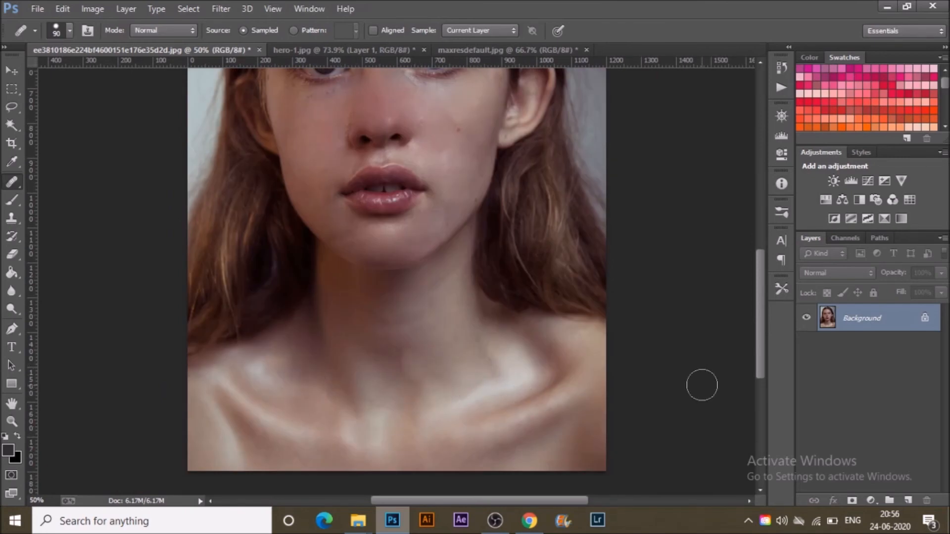
scroll(378, 340, up, 2)
click(378, 340)
scroll(377, 322, up, 1)
scroll(377, 285, up, 1)
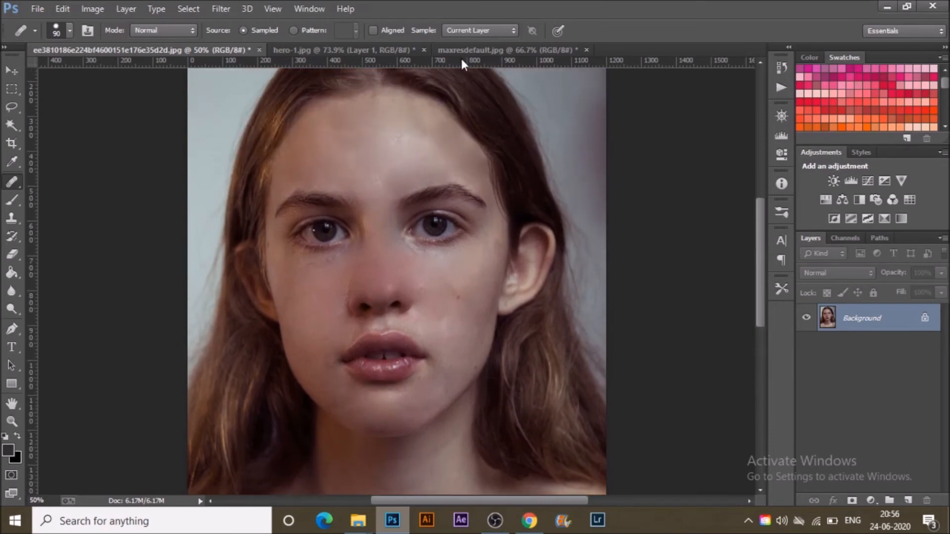
Switch to the beach image maxresdefault.jpg and dab the Healing Brush on the sky to the left of the man.
click(499, 52)
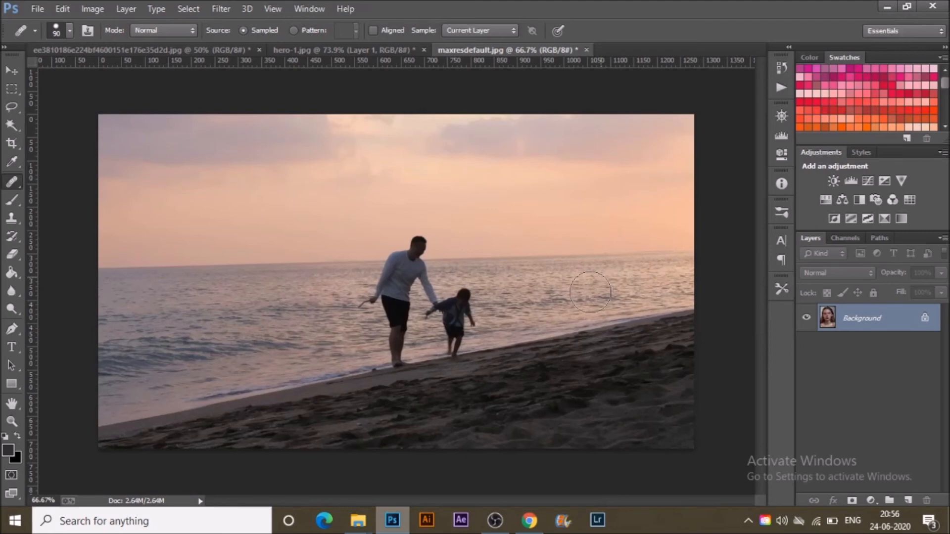
click(305, 224)
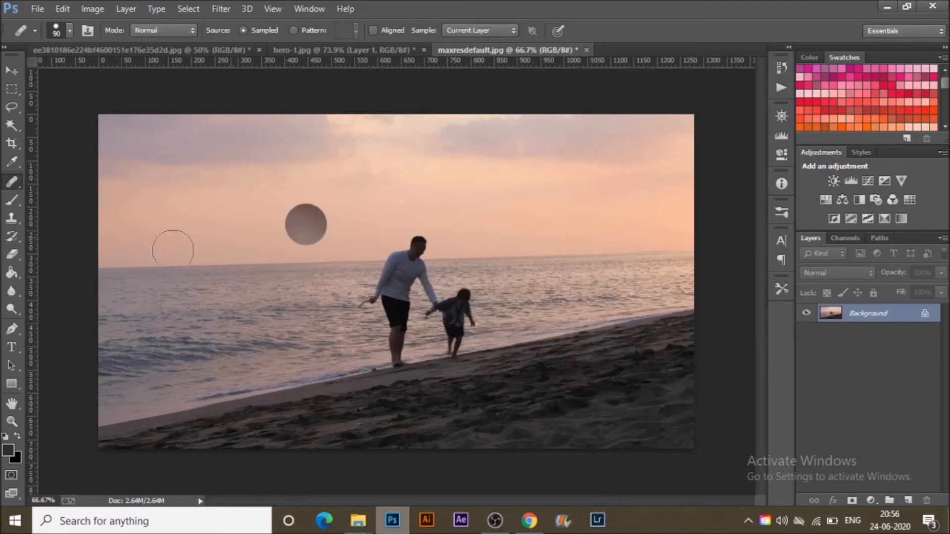
click(231, 238)
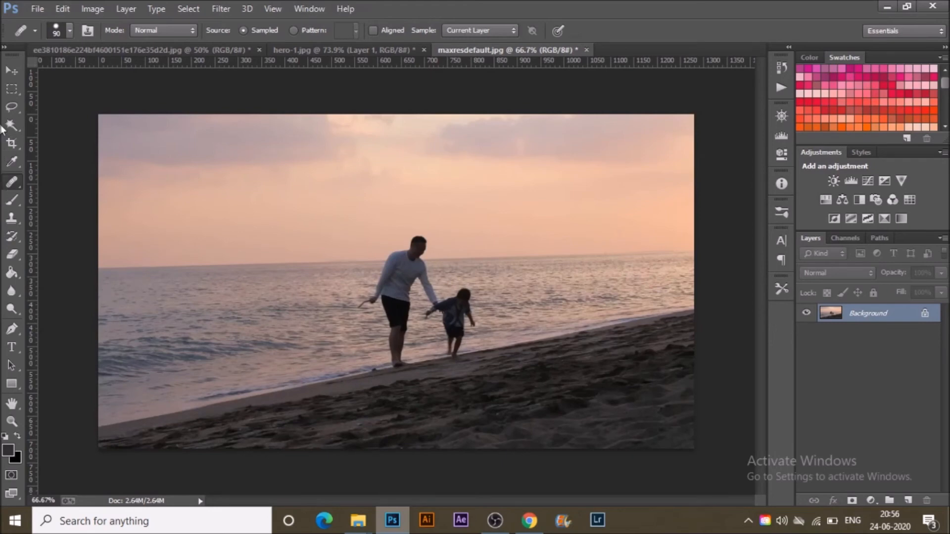
Draw a freehand Lasso selection around the man and child on the beach.
click(12, 107)
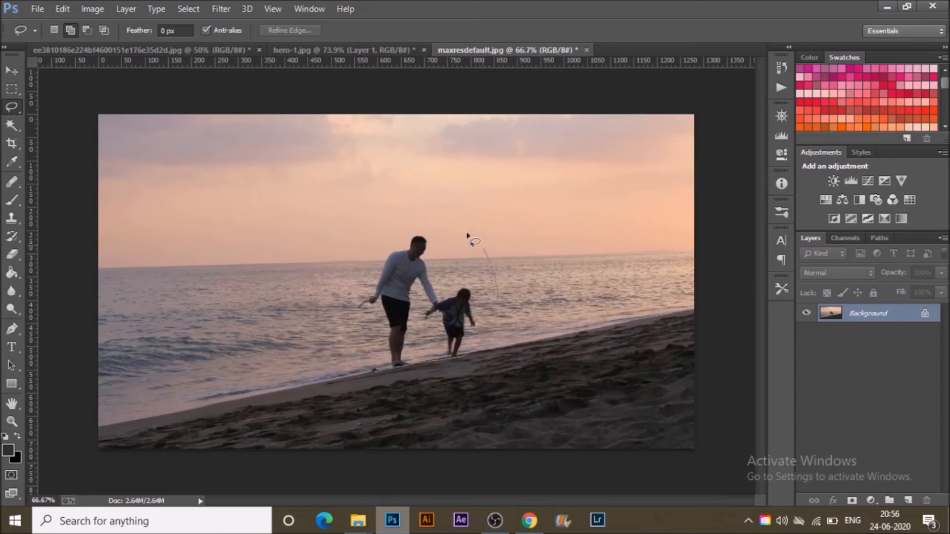
drag(391, 227, 342, 292)
drag(349, 366, 374, 370)
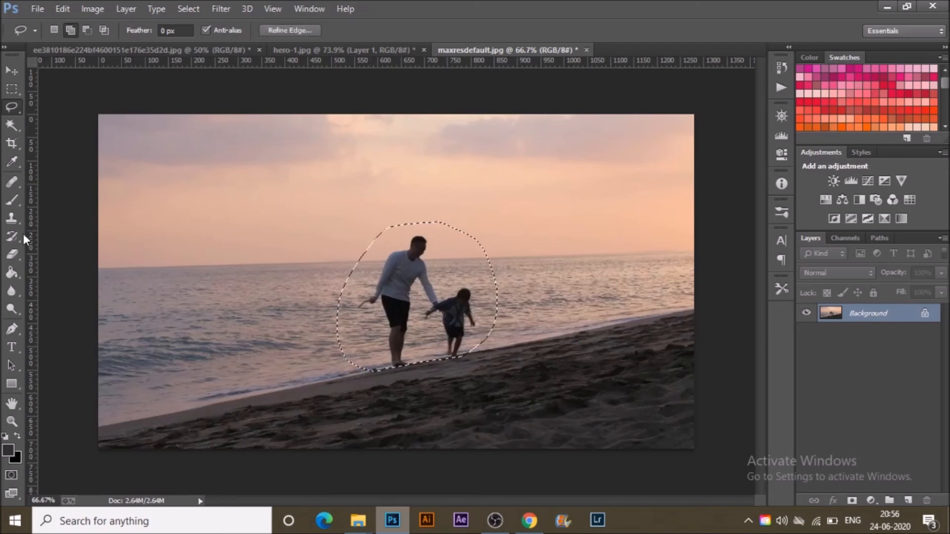
Patch the selected man and child with the sea to their left using the Patch Tool, patch again from farther left, and deselect.
click(16, 185)
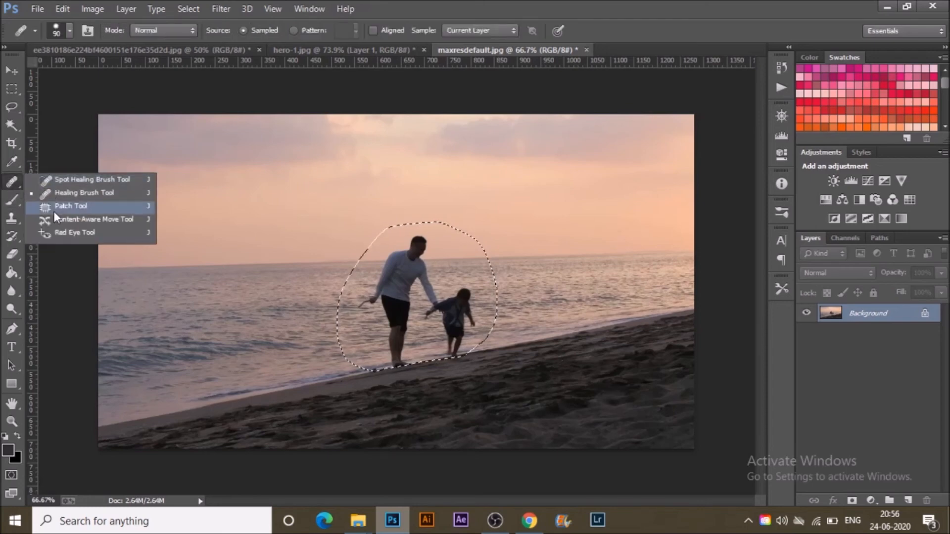
click(68, 210)
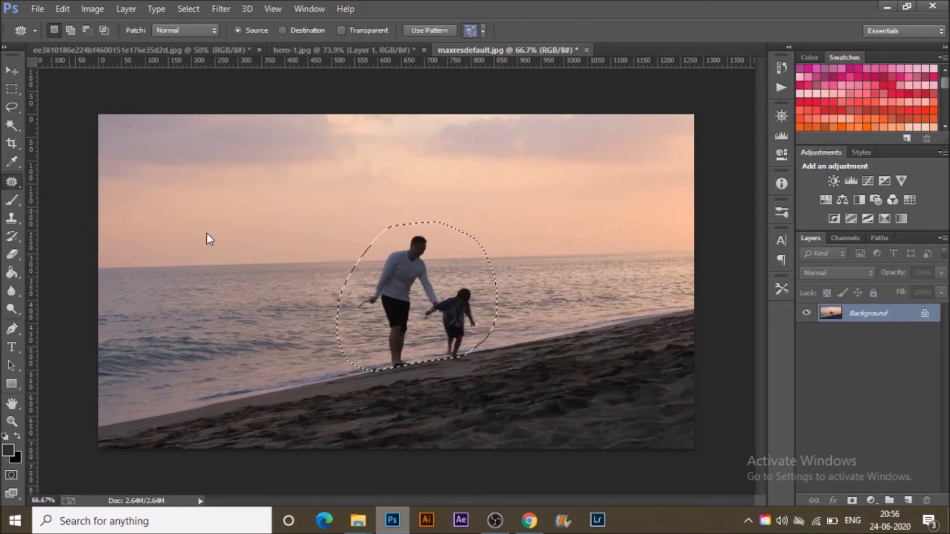
mouse_move(425, 313)
mouse_down()
mouse_move(436, 321)
mouse_move(272, 327)
mouse_up()
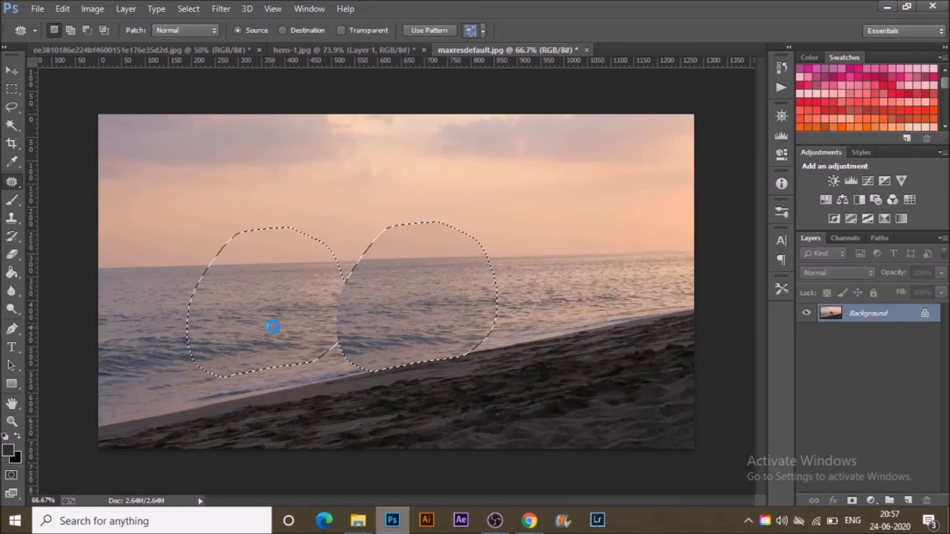
drag(273, 326, 273, 327)
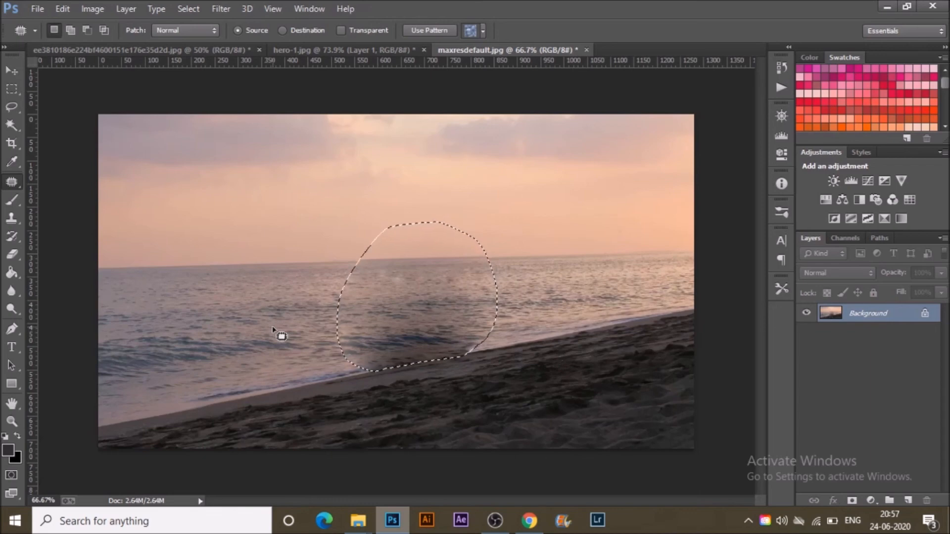
drag(413, 330, 184, 328)
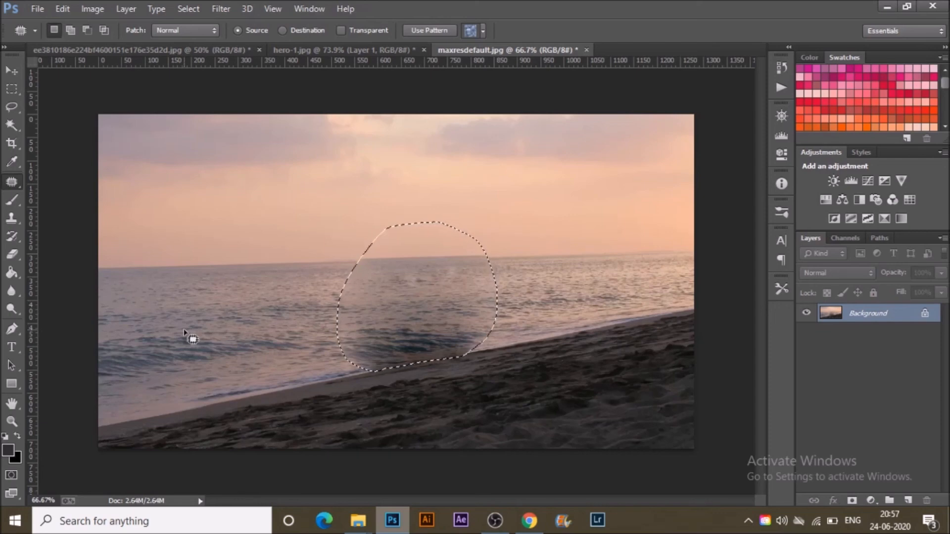
key(ctrl+d)
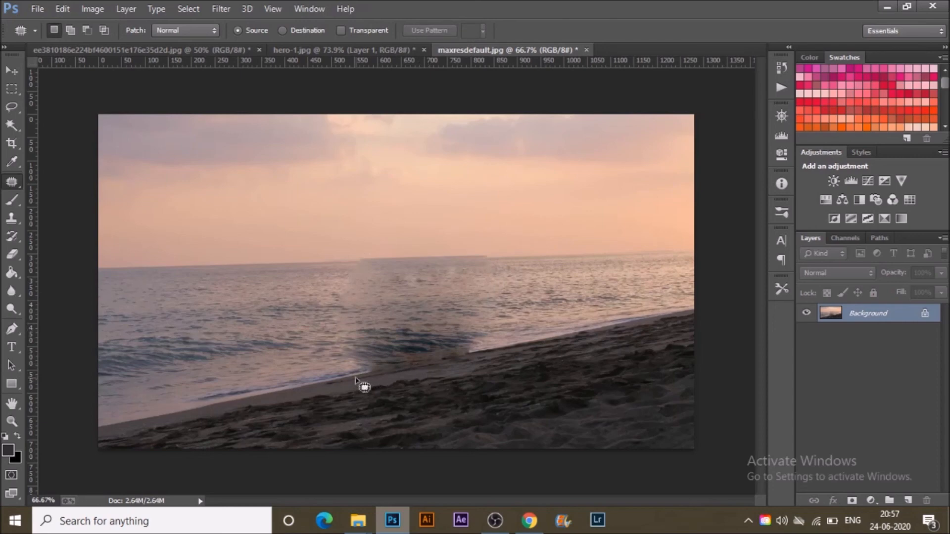
Outline the dark smudge at the shoreline with the Patch Tool, patch it with sea from the upper left, and deselect.
mouse_move(356, 379)
mouse_down()
mouse_move(477, 352)
mouse_move(439, 317)
mouse_move(395, 320)
mouse_move(338, 342)
mouse_move(352, 374)
mouse_up()
mouse_move(433, 341)
mouse_down()
mouse_move(357, 315)
mouse_move(269, 313)
mouse_up()
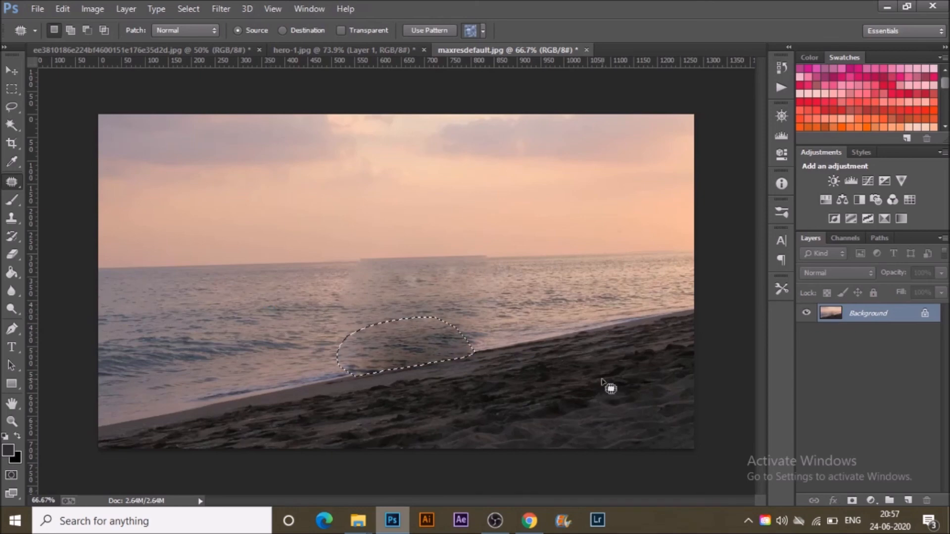
key(ctrl+d)
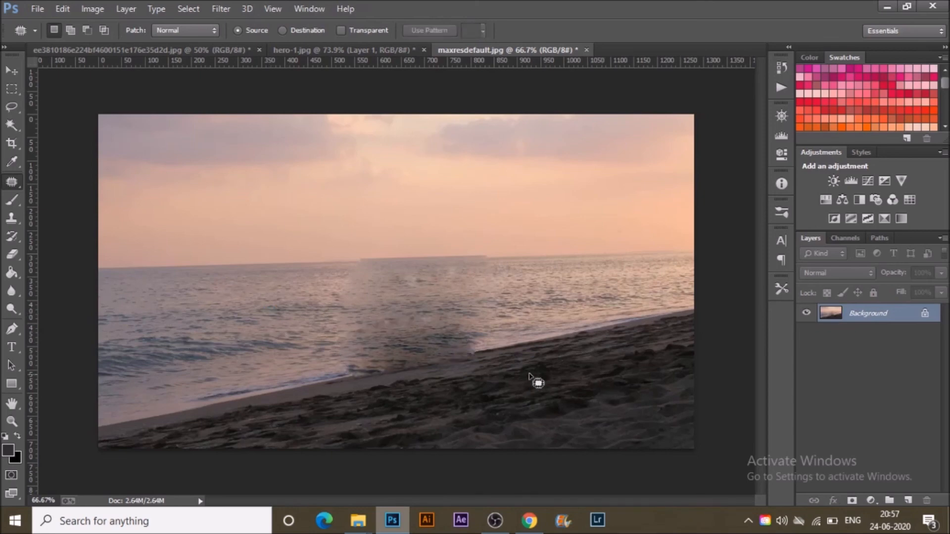